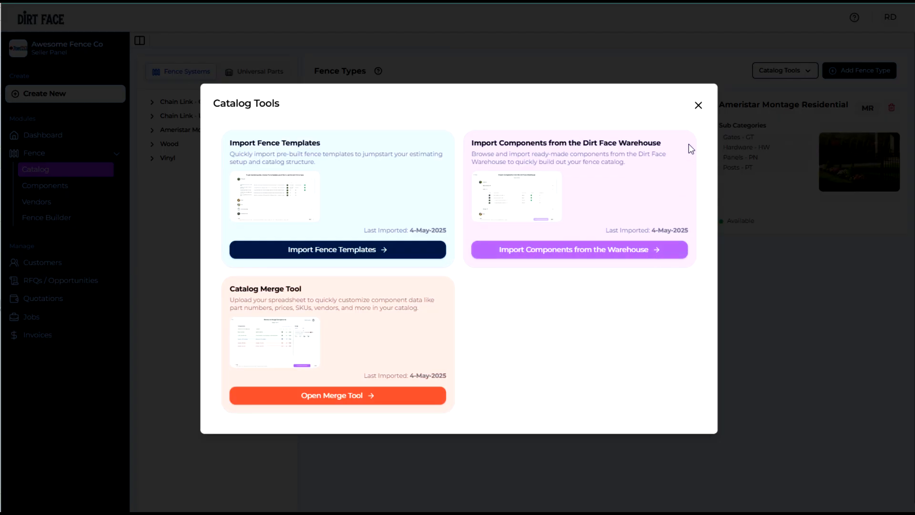
- Leave the catalog tools and start building a new fence template in Fence Builder
{"action": "left_click", "coordinate": [699, 106]}
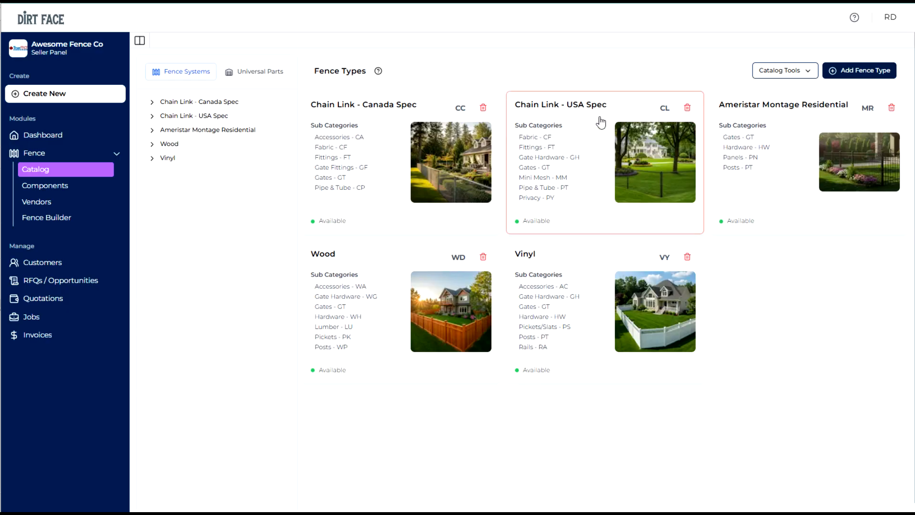
{"action": "left_click", "coordinate": [90, 142]}
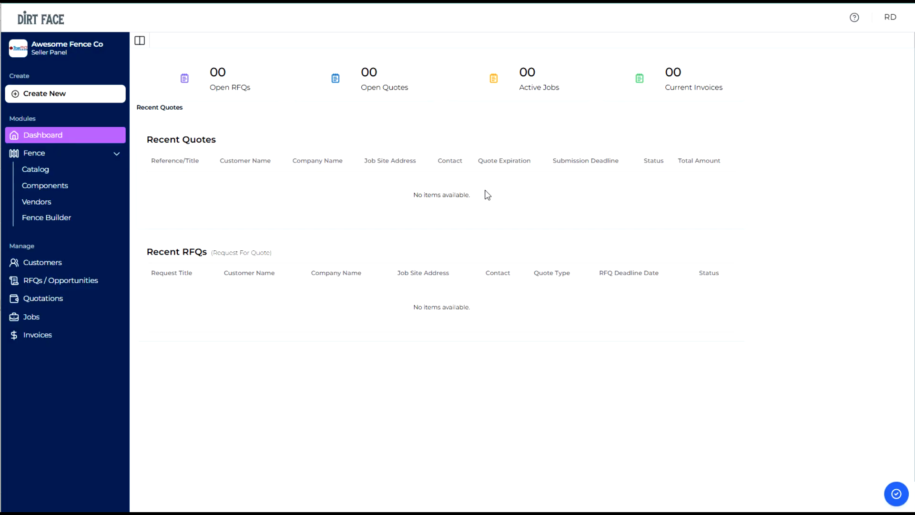
{"action": "left_click", "coordinate": [57, 217]}
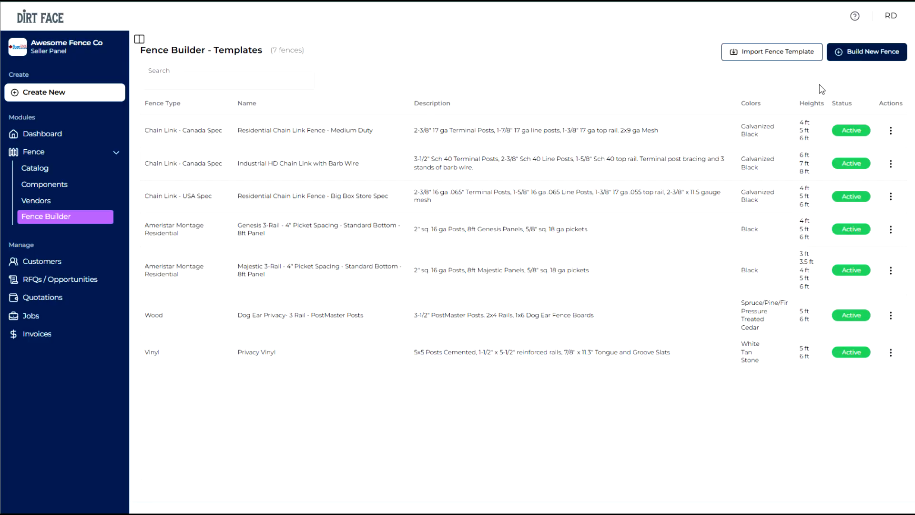
{"action": "left_click", "coordinate": [865, 52]}
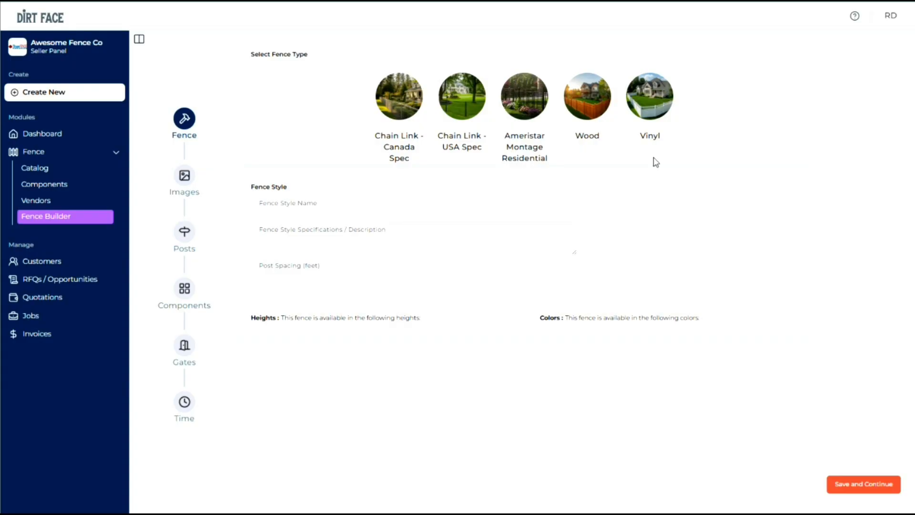
- Select Chain Link - USA Spec as the new fence's type and name the style Residential Chain Link Fence
{"action": "left_click", "coordinate": [455, 114]}
{"action": "left_click", "coordinate": [311, 213]}
{"action": "type", "text": "Residential Chain Link Fence"}
- Enter the description "2 3/8 16 ga terminal posts, 1 7/8 16 ga line posts, 1 3/8 17 ga top rail, 2x11 ga mesh" and post spacing 10
{"action": "key", "text": "Tab"}
{"action": "type", "text": "2 3/8 16 ga terminal posts, 1 7/8 16 ga line posts, 1 3/8 17 ga top rail, 2x11 ga mesh"}
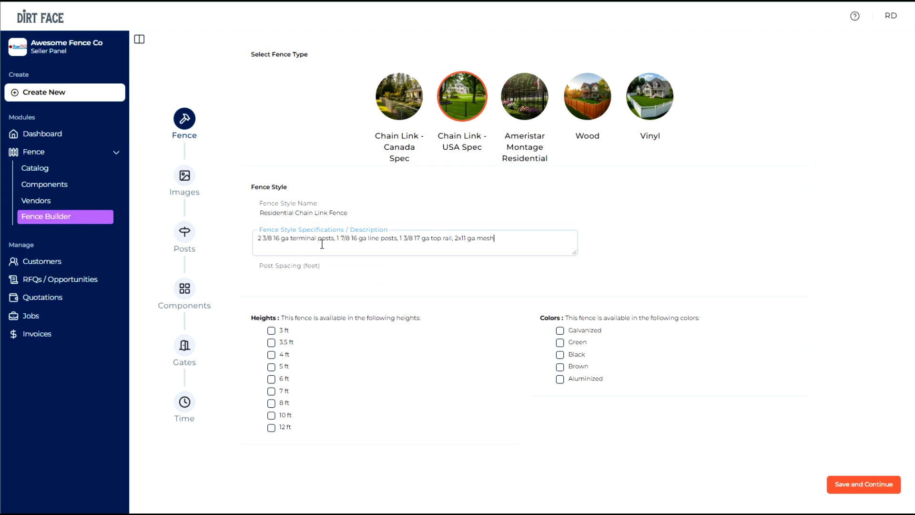
{"action": "left_click", "coordinate": [267, 275]}
{"action": "type", "text": "10"}
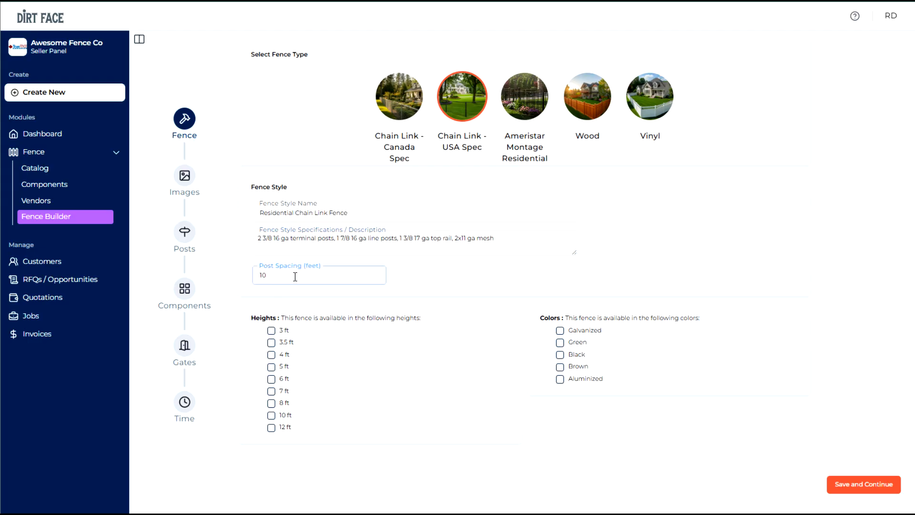
- Make the fence available in 4, 5 and 6 ft heights and in Galvanized and Black, and save the fence details
{"action": "left_click", "coordinate": [271, 354]}
{"action": "left_click", "coordinate": [271, 367]}
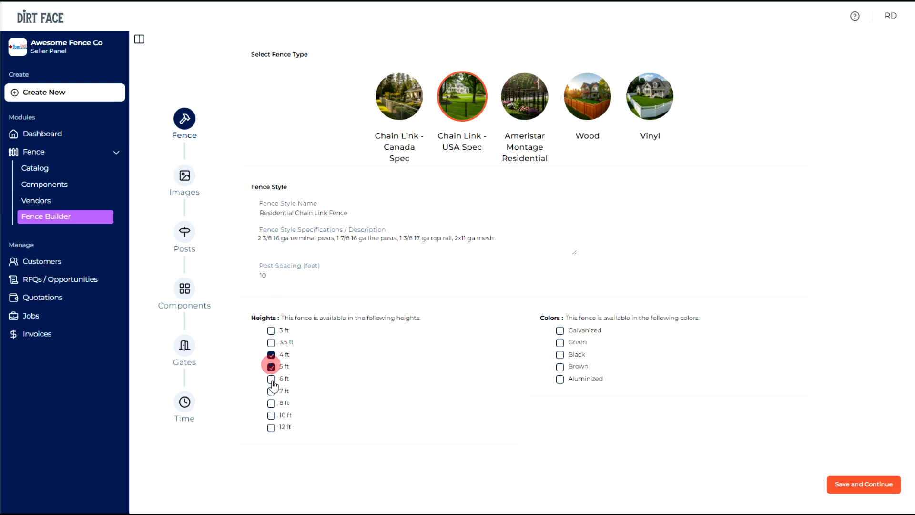
{"action": "left_click", "coordinate": [271, 379]}
{"action": "left_click", "coordinate": [560, 330]}
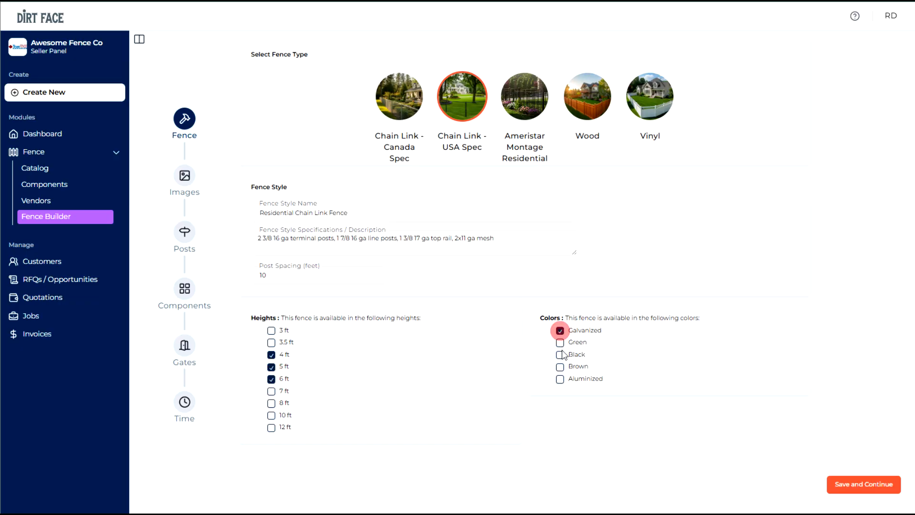
{"action": "left_click", "coordinate": [560, 354]}
{"action": "left_click", "coordinate": [856, 485]}
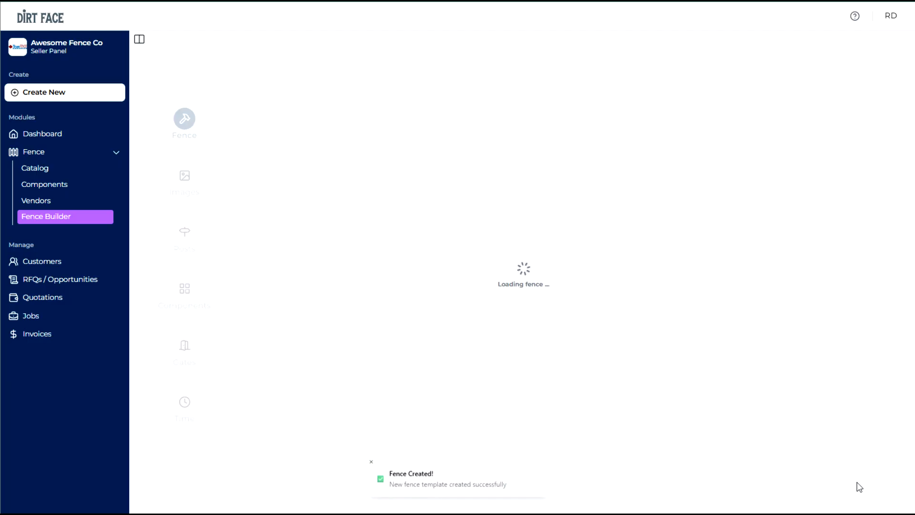
{"action": "left_click", "coordinate": [858, 486]}
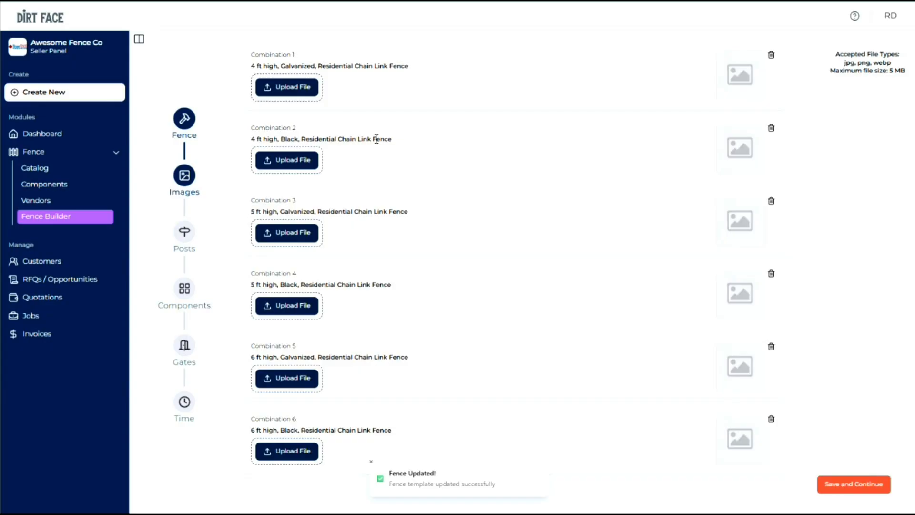
- Upload matching galvanized or black chain link images for all six height and color combinations and save them
{"action": "left_click", "coordinate": [291, 86]}
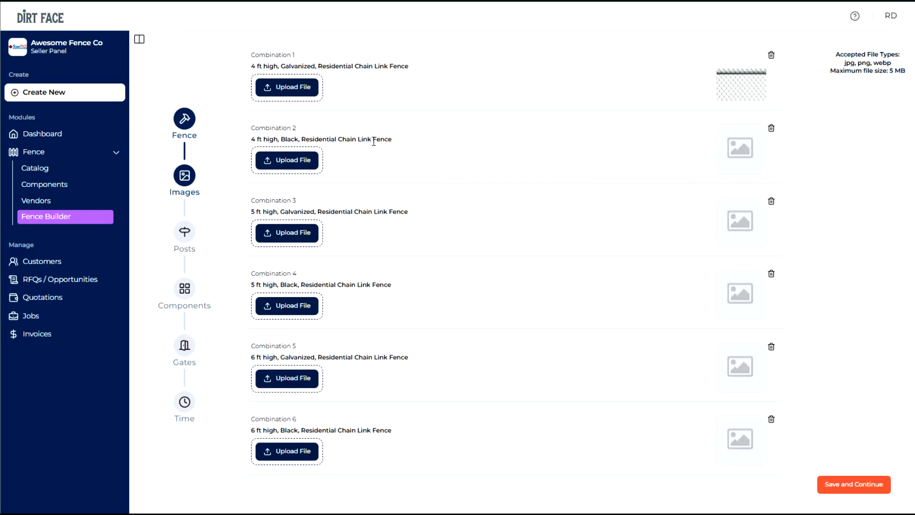
{"action": "left_click", "coordinate": [291, 160]}
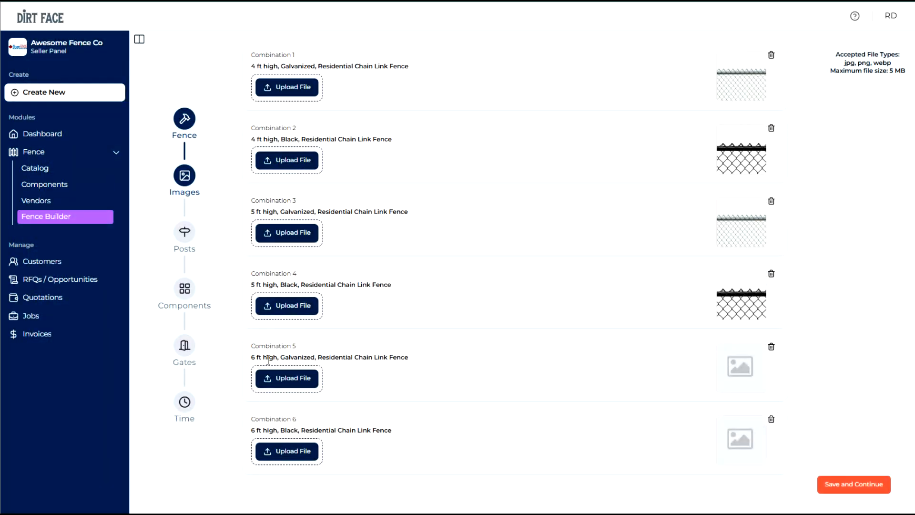
{"action": "left_click", "coordinate": [335, 59]}
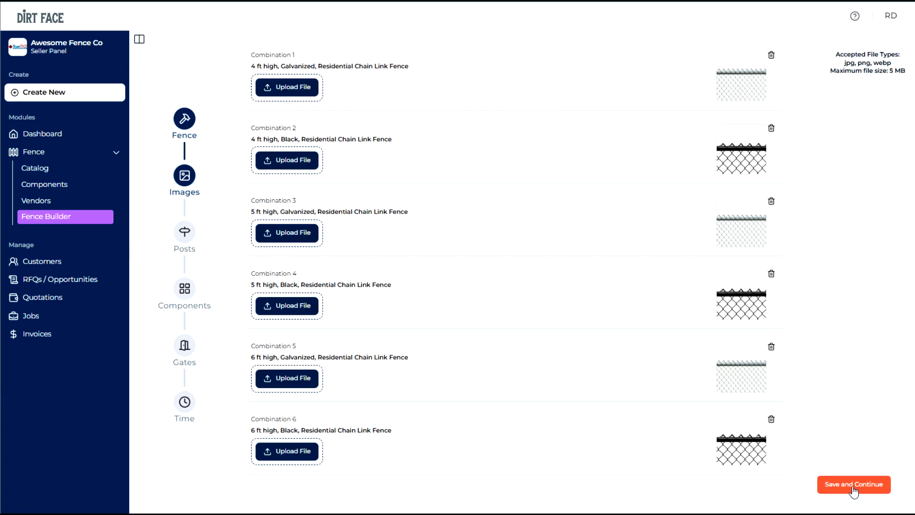
{"action": "left_click", "coordinate": [848, 485]}
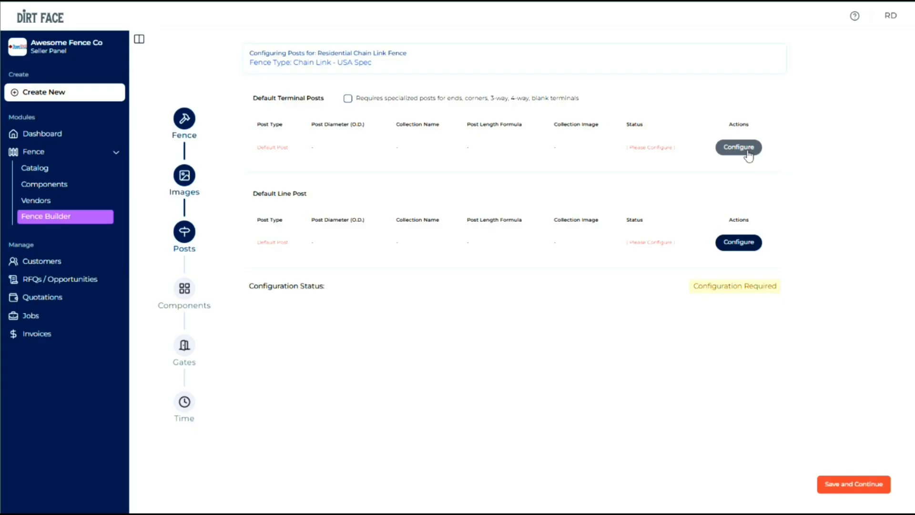
- Configure the default terminal post with 2 ft extra length, the Posts 16 Gauge collection and a 2.375 inch diameter
{"action": "left_click", "coordinate": [745, 147]}
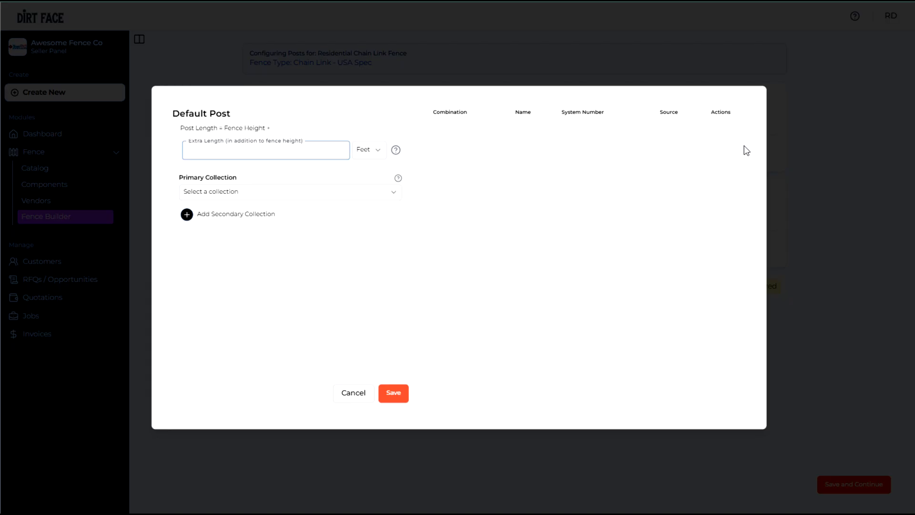
{"action": "left_click", "coordinate": [307, 149]}
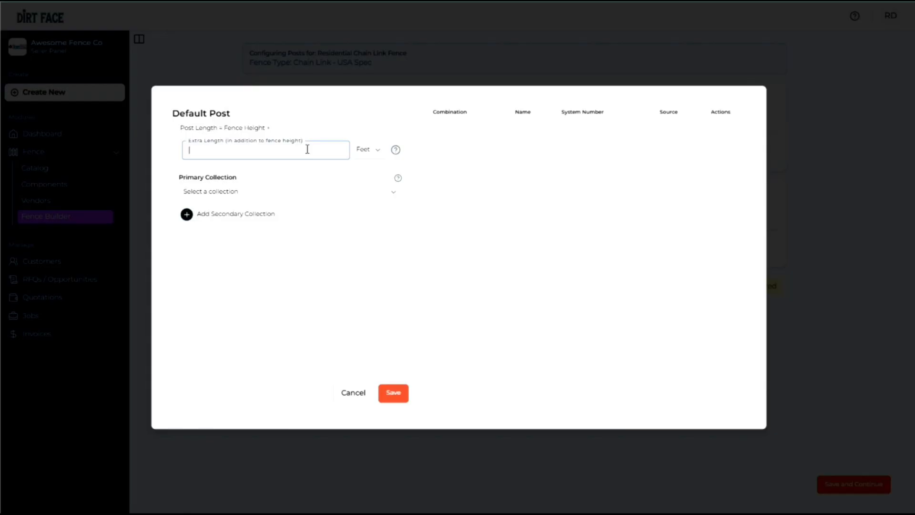
{"action": "type", "text": "2"}
{"action": "left_click", "coordinate": [286, 192]}
{"action": "type", "text": "16"}
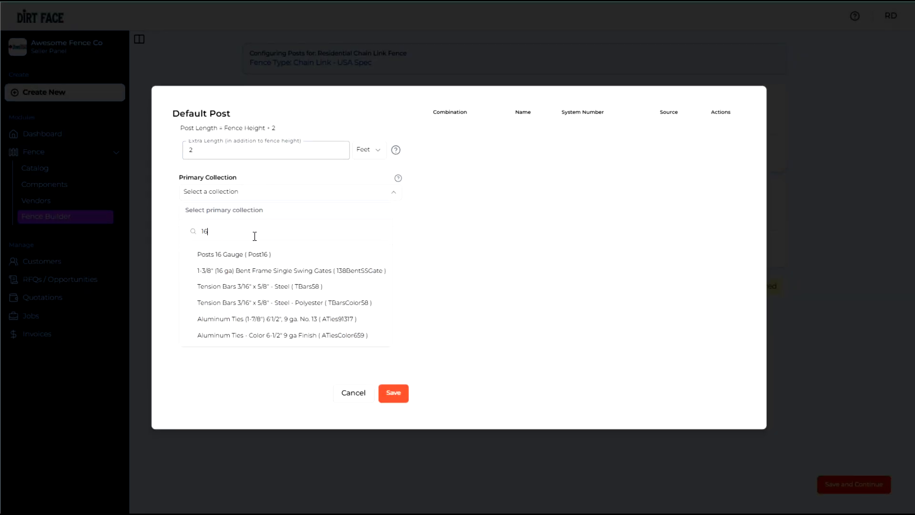
{"action": "left_click", "coordinate": [246, 253]}
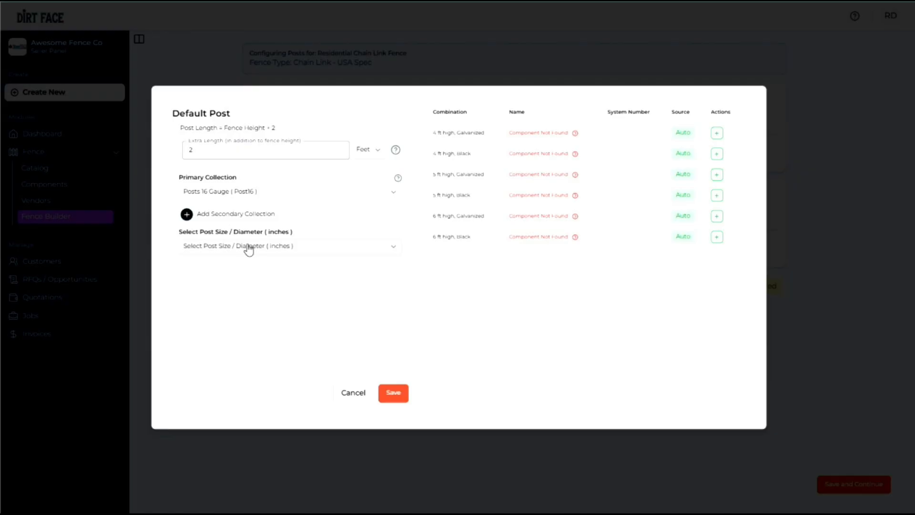
{"action": "left_click", "coordinate": [249, 247]}
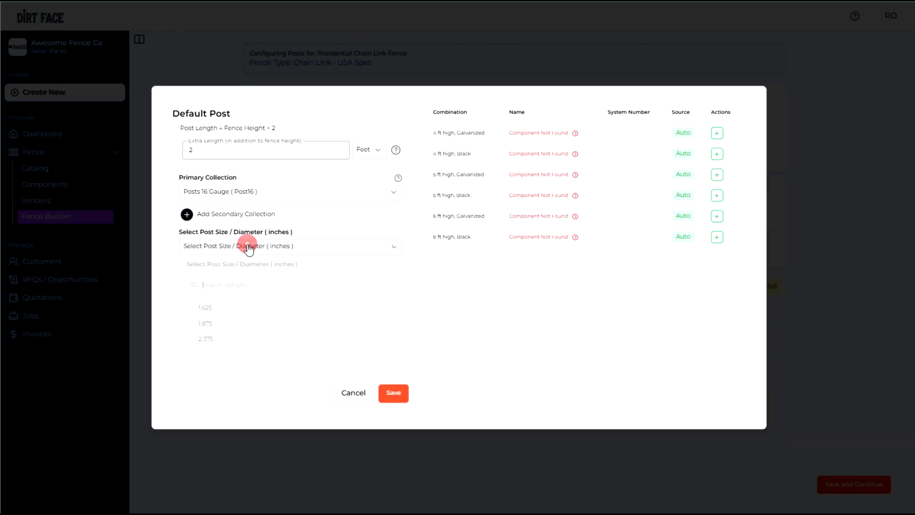
{"action": "left_click", "coordinate": [219, 340]}
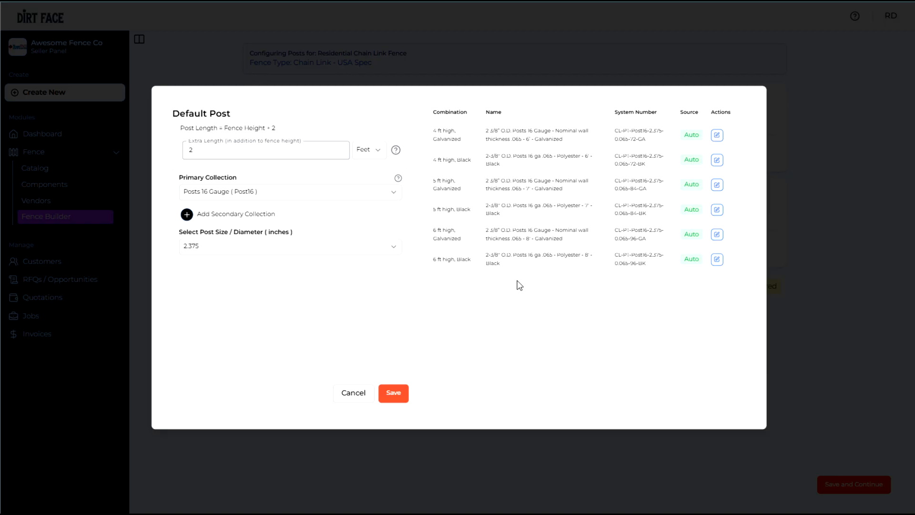
{"action": "left_click", "coordinate": [394, 392]}
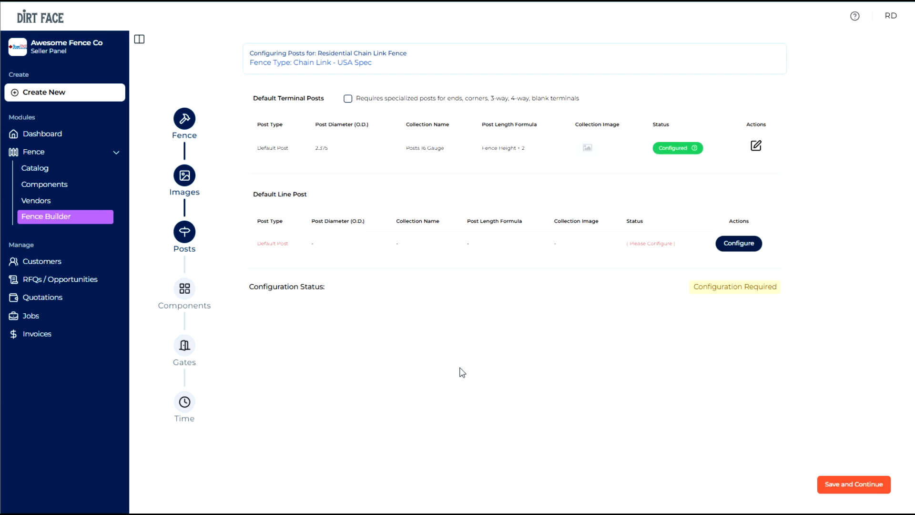
- Configure the default line post with 2 ft extra length, Posts 16 Gauge and a 1.875 inch diameter, and save the posts
{"action": "left_click", "coordinate": [738, 243]}
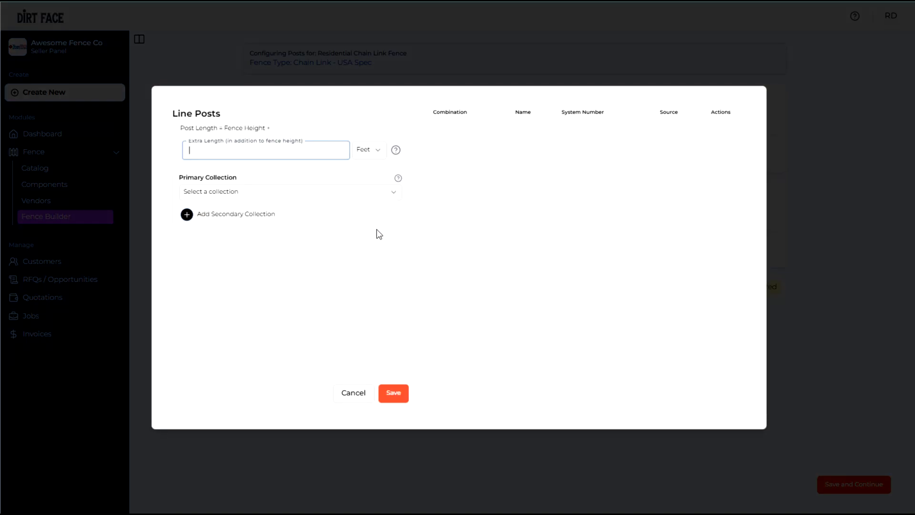
{"action": "left_click", "coordinate": [257, 151]}
{"action": "type", "text": "2"}
{"action": "left_click", "coordinate": [231, 192]}
{"action": "type", "text": "16"}
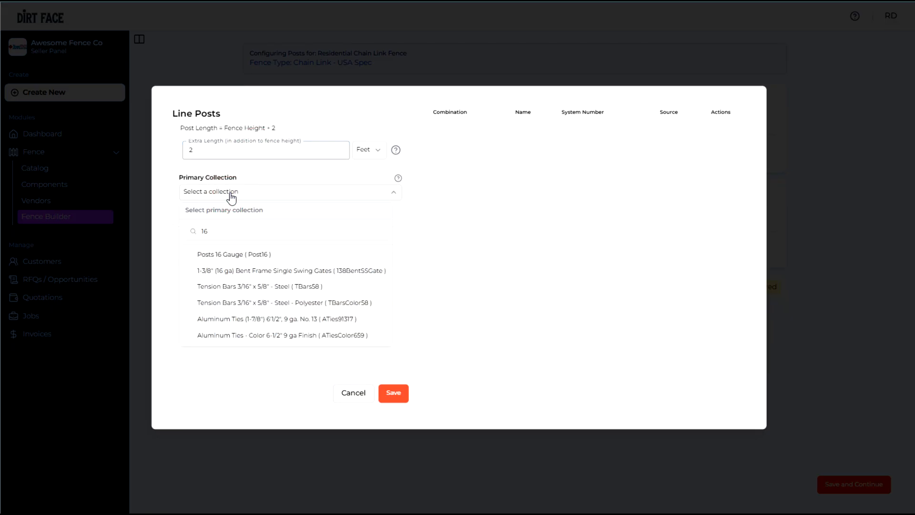
{"action": "left_click", "coordinate": [228, 255]}
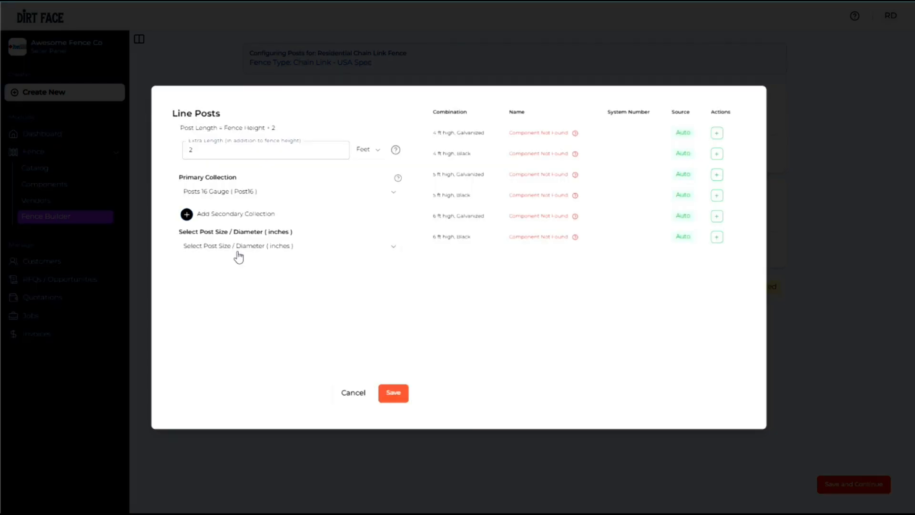
{"action": "left_click", "coordinate": [238, 253]}
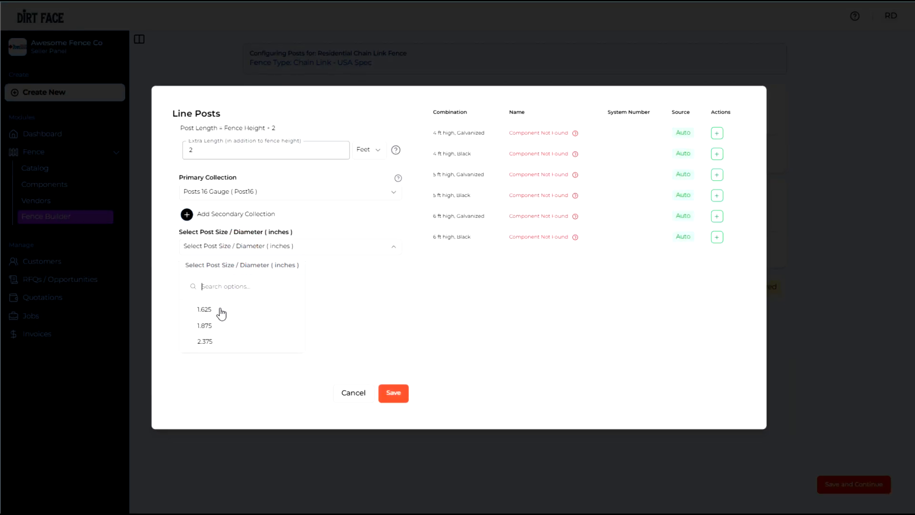
{"action": "left_click", "coordinate": [213, 327]}
{"action": "left_click", "coordinate": [394, 392]}
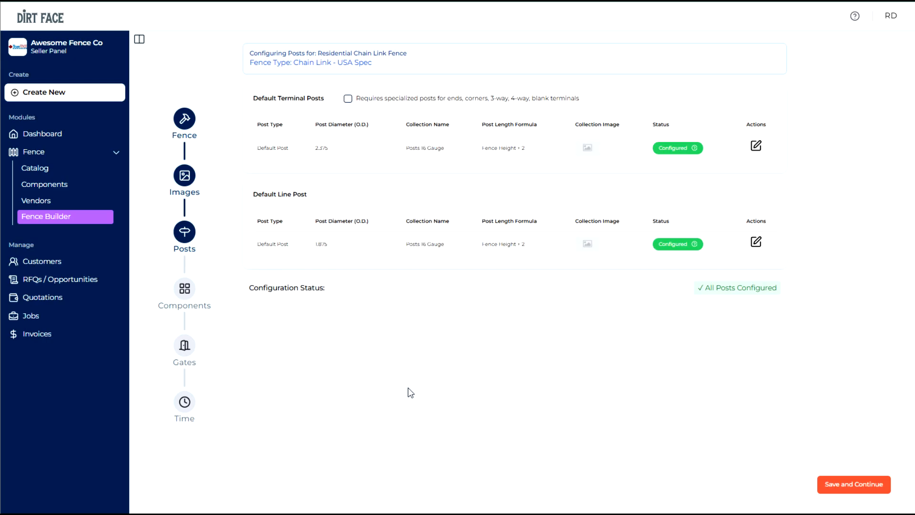
{"action": "left_click", "coordinate": [854, 483]}
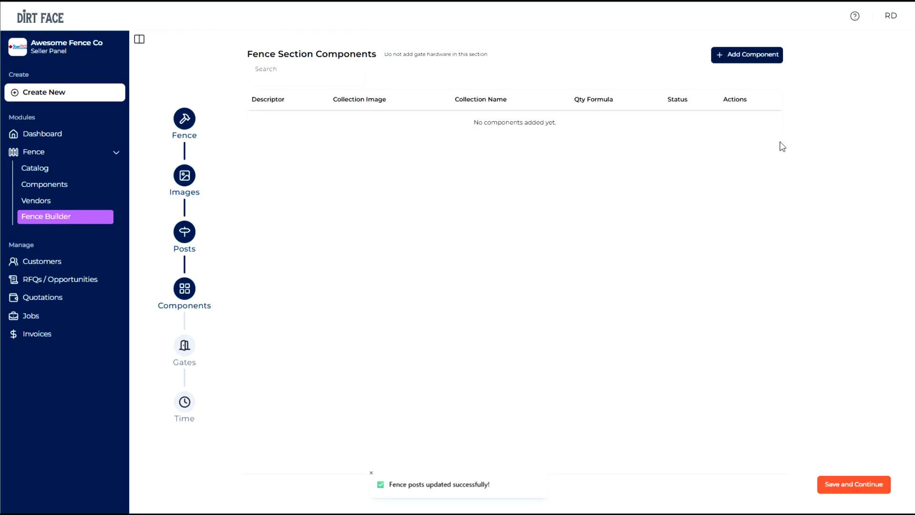
- Add a fence component described as Chain Link Mesh, with fence type Chain Link - USA Spec and category Fabric
{"action": "left_click", "coordinate": [763, 54]}
{"action": "left_click", "coordinate": [313, 131]}
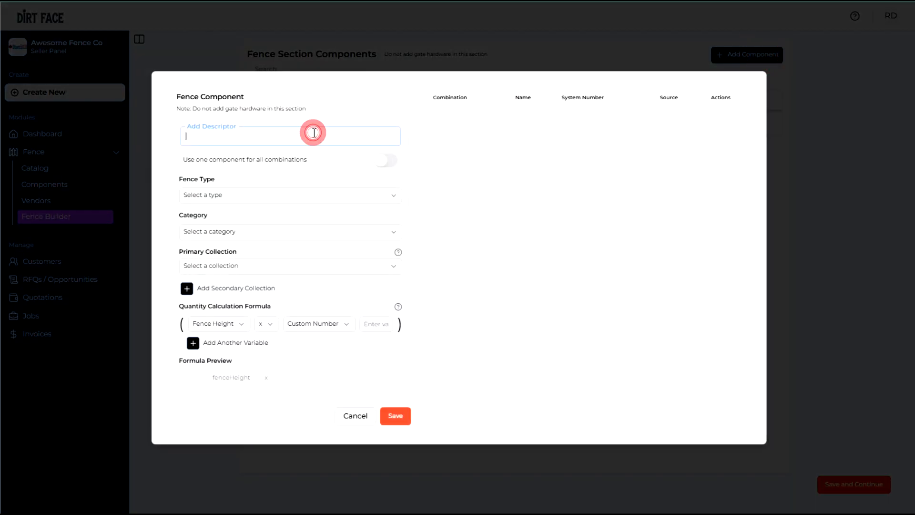
{"action": "type", "text": "Chain Link Mesh"}
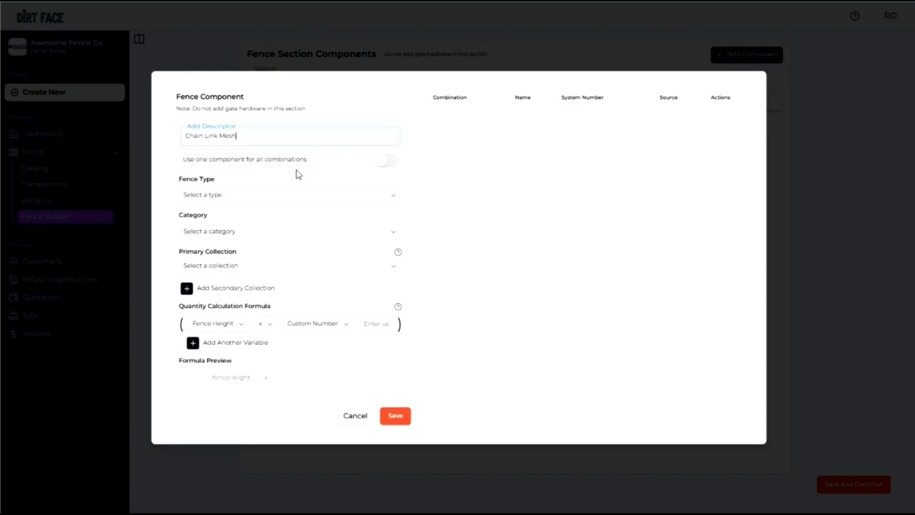
{"action": "left_click", "coordinate": [256, 193]}
{"action": "left_click", "coordinate": [244, 246]}
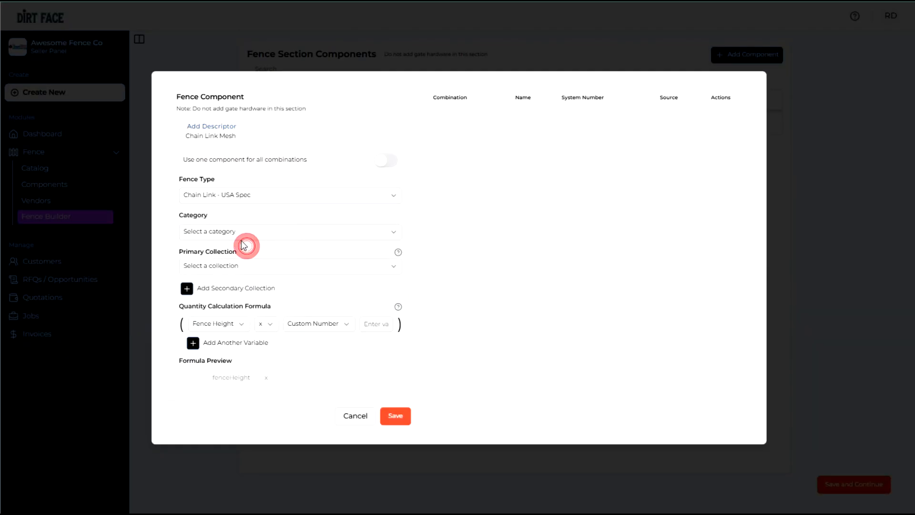
{"action": "left_click", "coordinate": [235, 232]}
{"action": "left_click", "coordinate": [222, 265]}
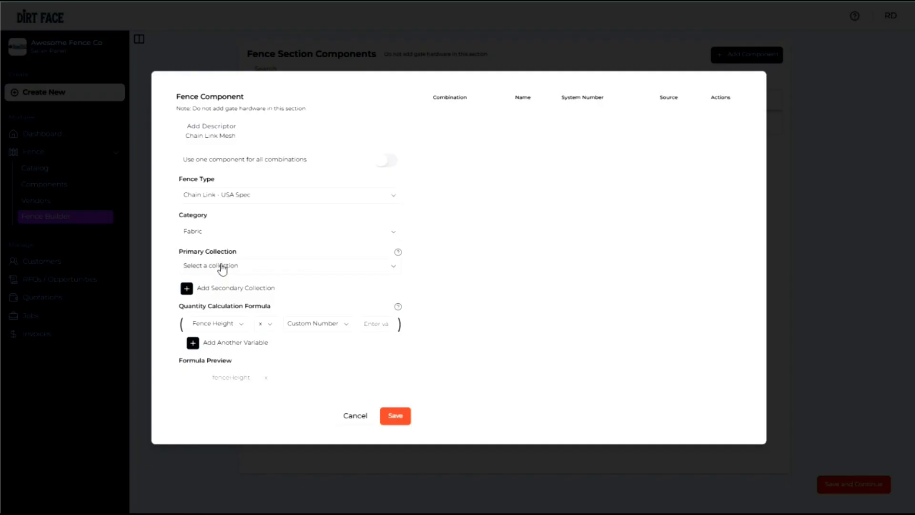
- Assign the mesh the 211gbwKK 2" 11 ga. zinc primary collection and the 29ColorKK 2" 9 ga. extruded PVC secondary collection
{"action": "left_click", "coordinate": [222, 267]}
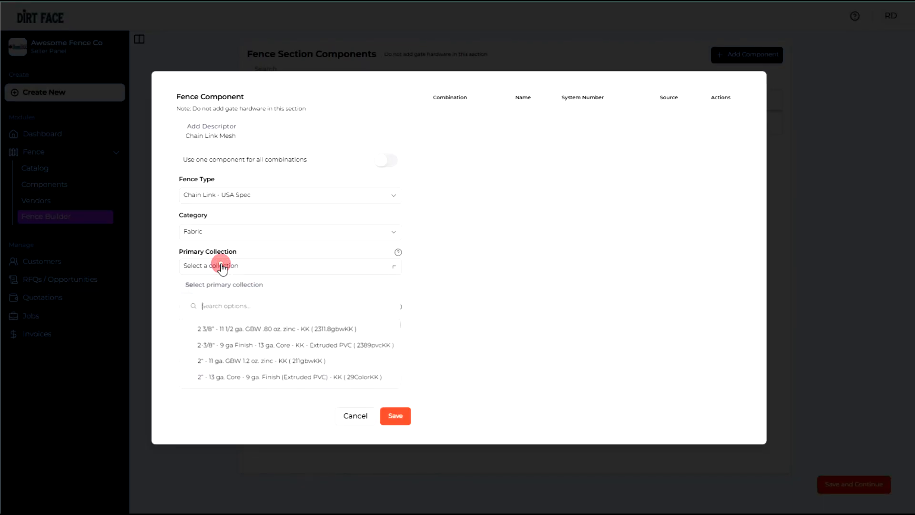
{"action": "left_click", "coordinate": [225, 363]}
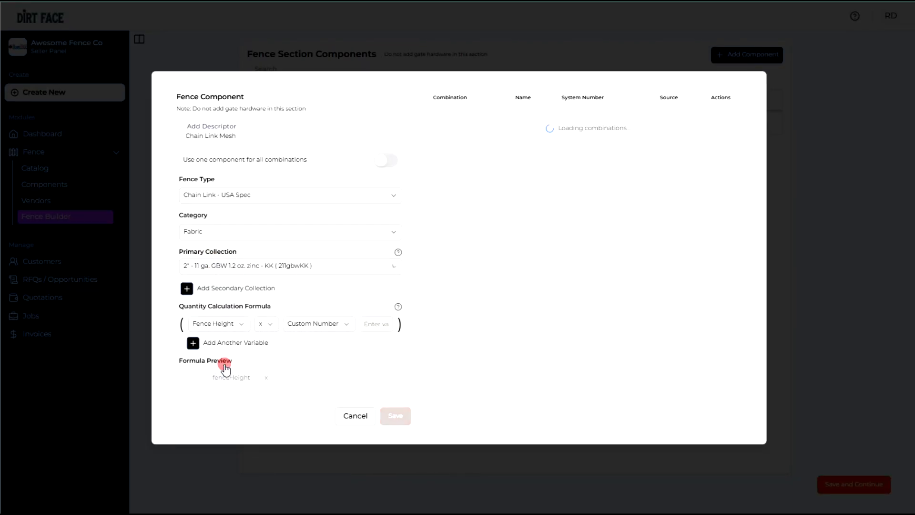
{"action": "left_click", "coordinate": [187, 289]}
{"action": "left_click", "coordinate": [204, 294]}
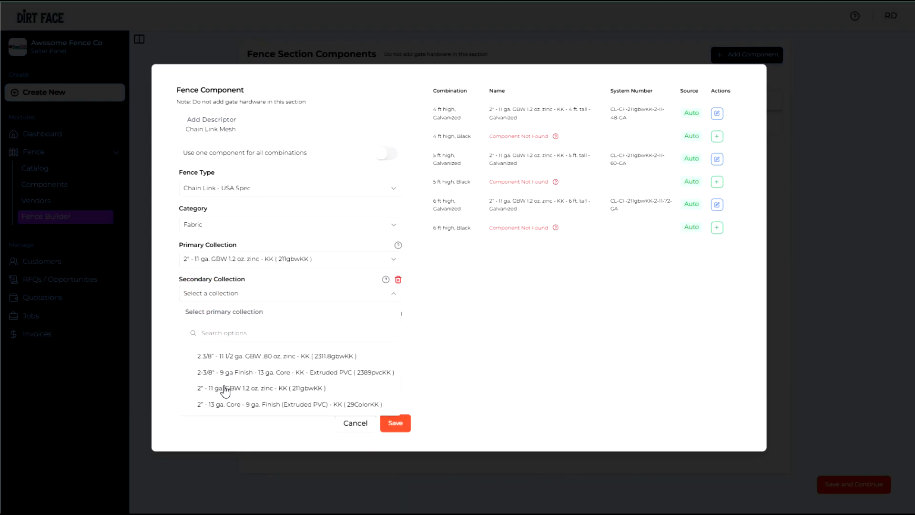
{"action": "left_click", "coordinate": [229, 404]}
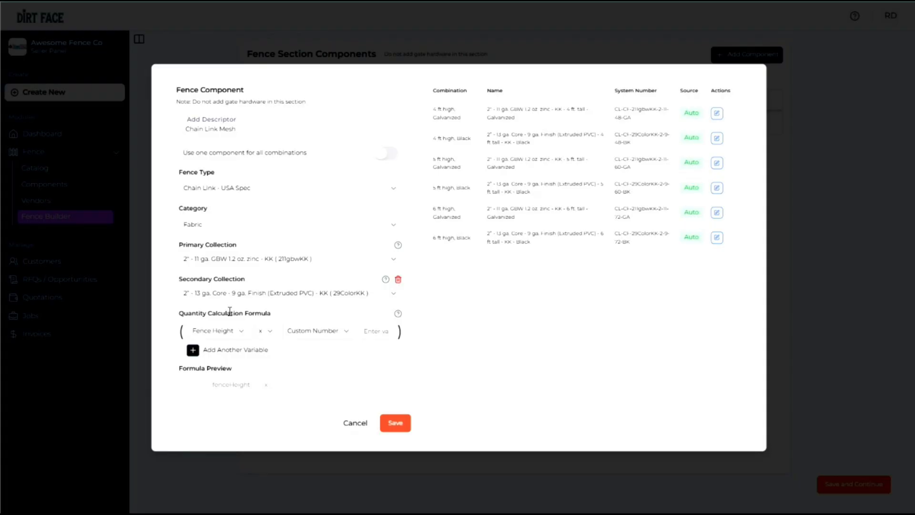
- Set the mesh's quantity formula to Total Fence Length x 1.02 and save the component
{"action": "left_click", "coordinate": [227, 330]}
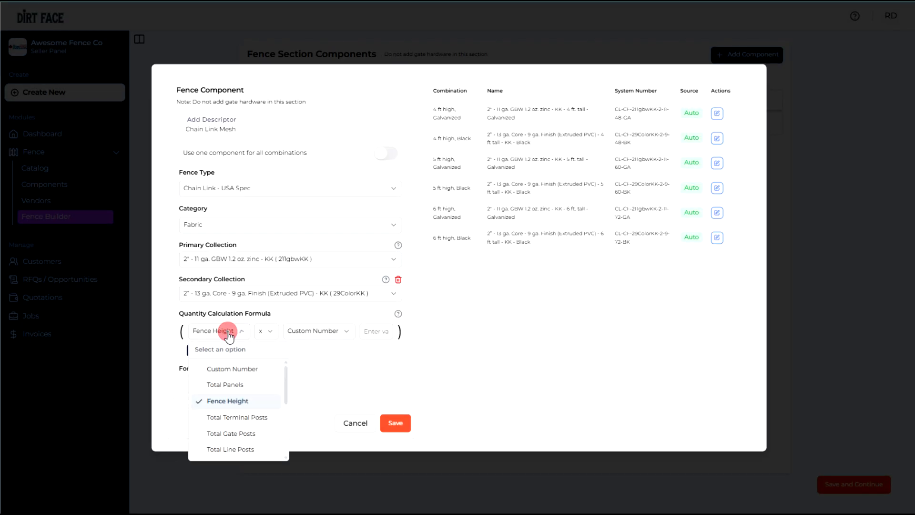
{"action": "scroll", "coordinate": [229, 429], "scroll_direction": "down", "scroll_amount": 2}
{"action": "left_click", "coordinate": [235, 426]}
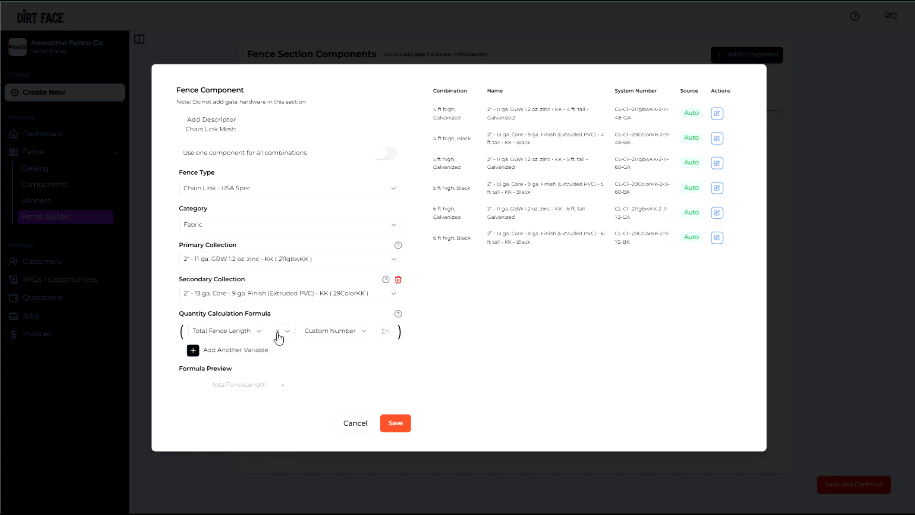
{"action": "left_click", "coordinate": [385, 332]}
{"action": "type", "text": "1.02"}
{"action": "left_click", "coordinate": [395, 425]}
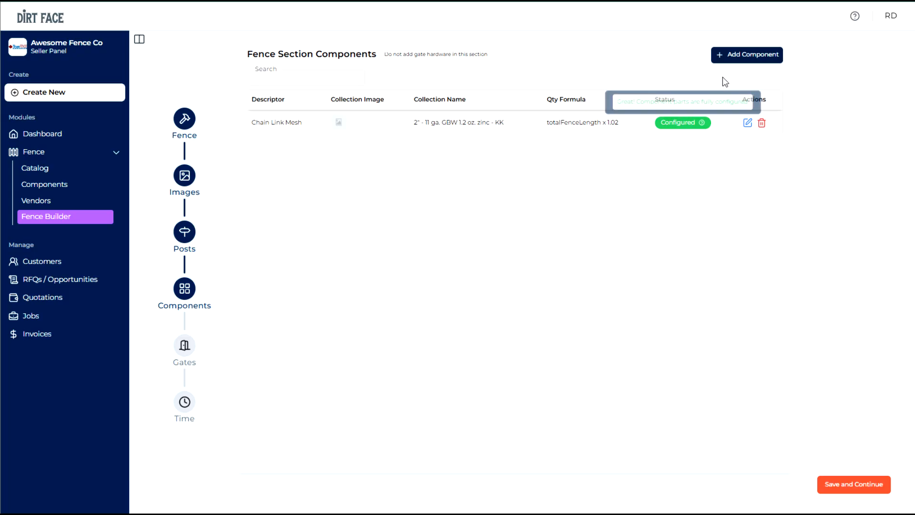
- Add a fence component described as top rail, with fence type Chain Link - USA Spec and category Pipe & Tube
{"action": "left_click", "coordinate": [735, 55]}
{"action": "left_click", "coordinate": [284, 128]}
{"action": "type", "text": "top rail"}
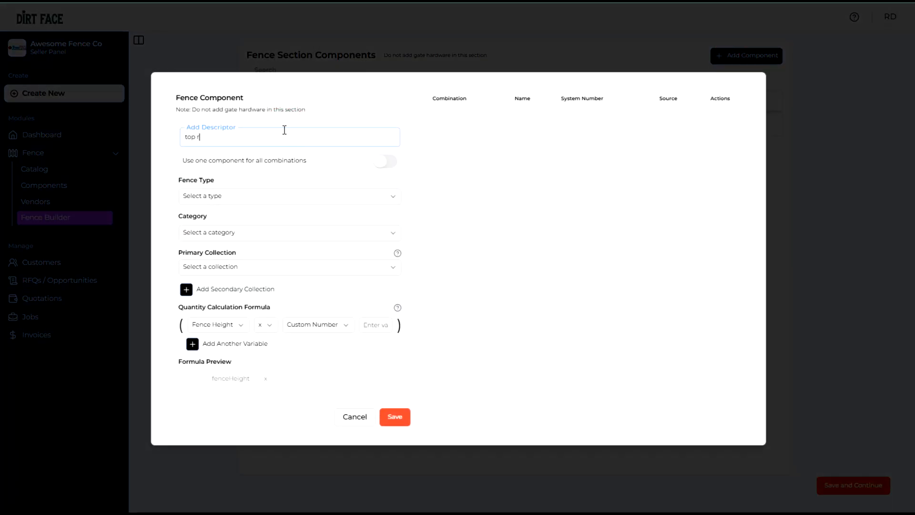
{"action": "left_click", "coordinate": [239, 196]}
{"action": "left_click", "coordinate": [238, 251]}
{"action": "left_click", "coordinate": [230, 234]}
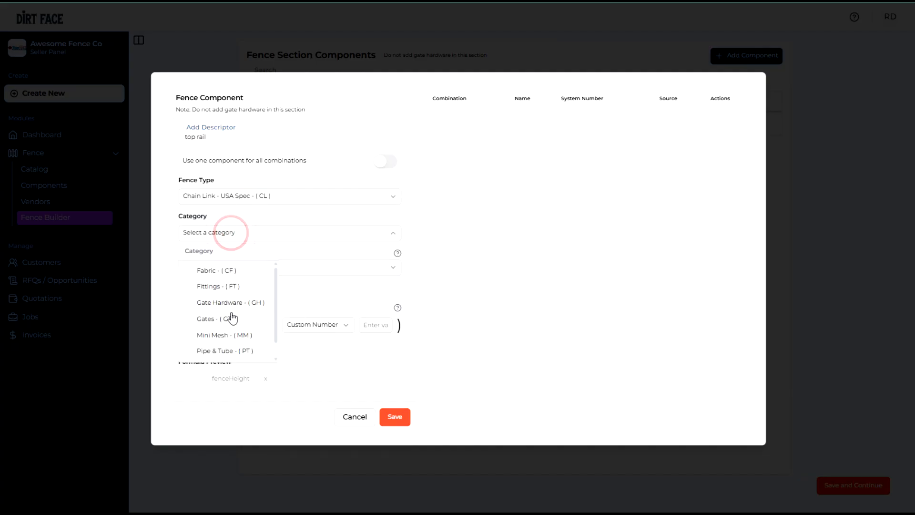
{"action": "left_click", "coordinate": [227, 350]}
- Assign the top rail the Pipe17SE primary collection and the Pipe17SEPC polyester color secondary collection
{"action": "left_click", "coordinate": [227, 267]}
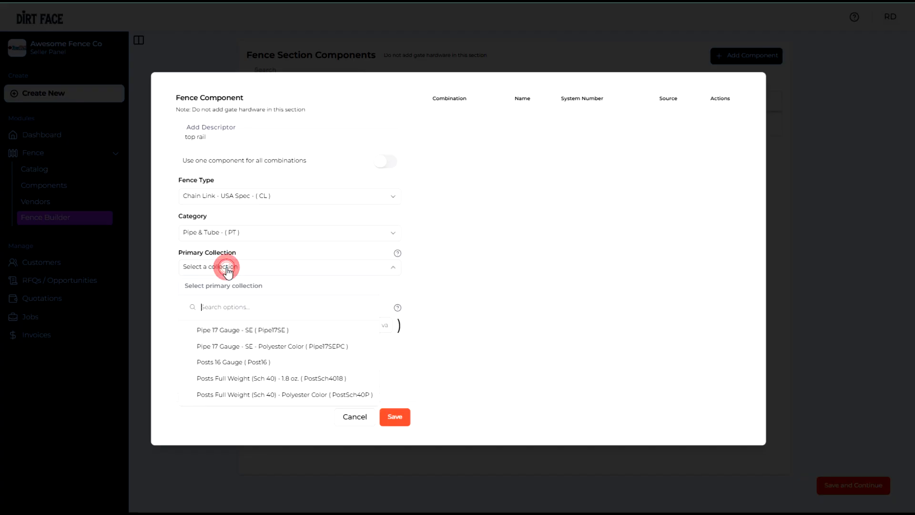
{"action": "left_click", "coordinate": [226, 330]}
{"action": "left_click", "coordinate": [186, 255]}
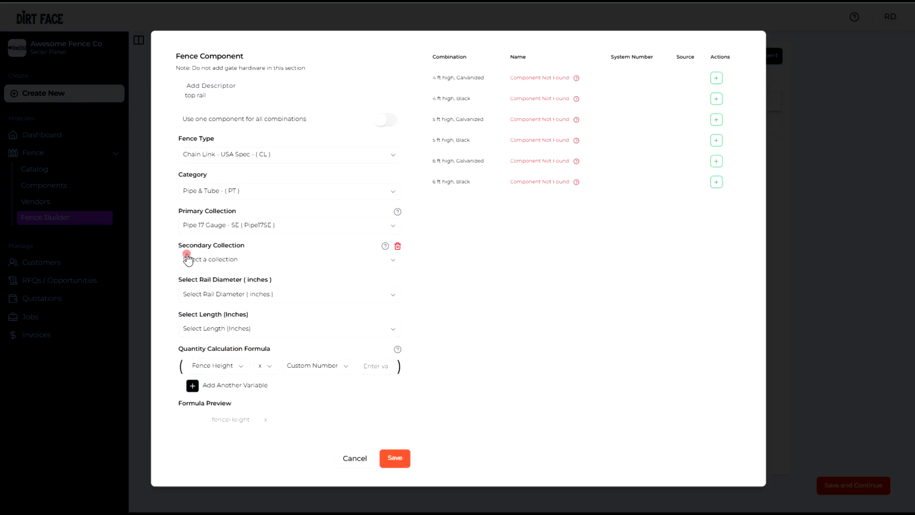
{"action": "left_click", "coordinate": [207, 259]}
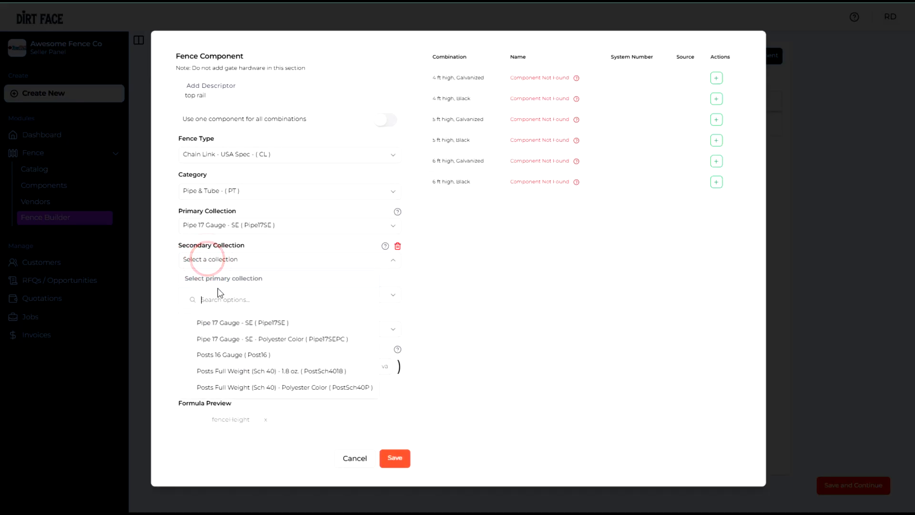
{"action": "left_click", "coordinate": [235, 339]}
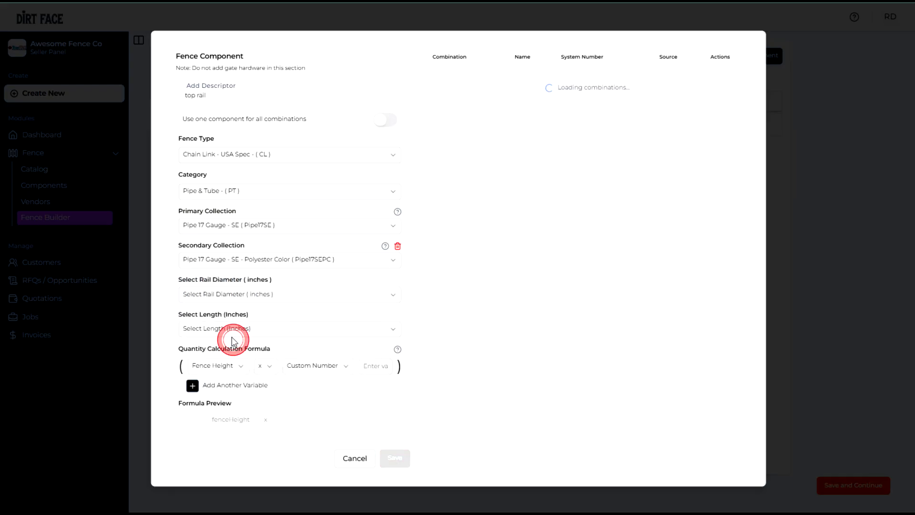
- Set the top rail's diameter to 1.375 inches and its length to 126 inches
{"action": "left_click", "coordinate": [210, 298]}
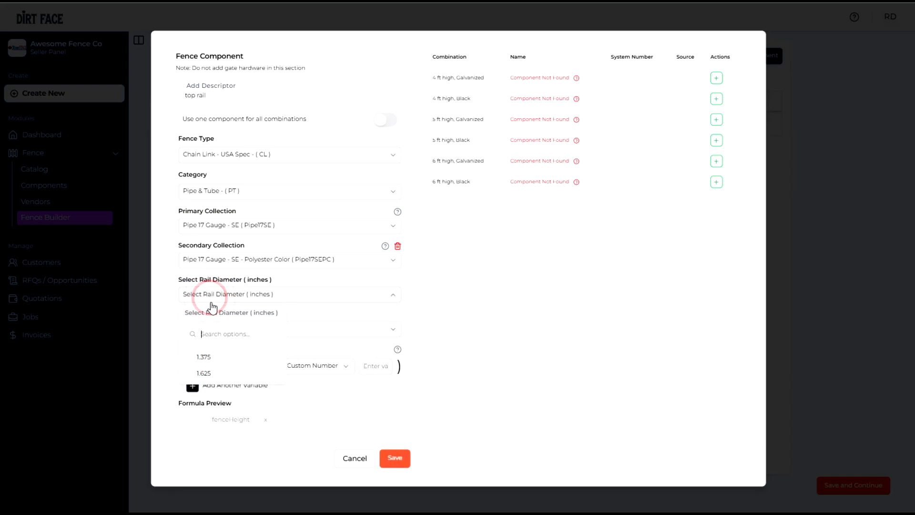
{"action": "left_click", "coordinate": [211, 355]}
{"action": "left_click", "coordinate": [218, 329]}
{"action": "left_click", "coordinate": [203, 436]}
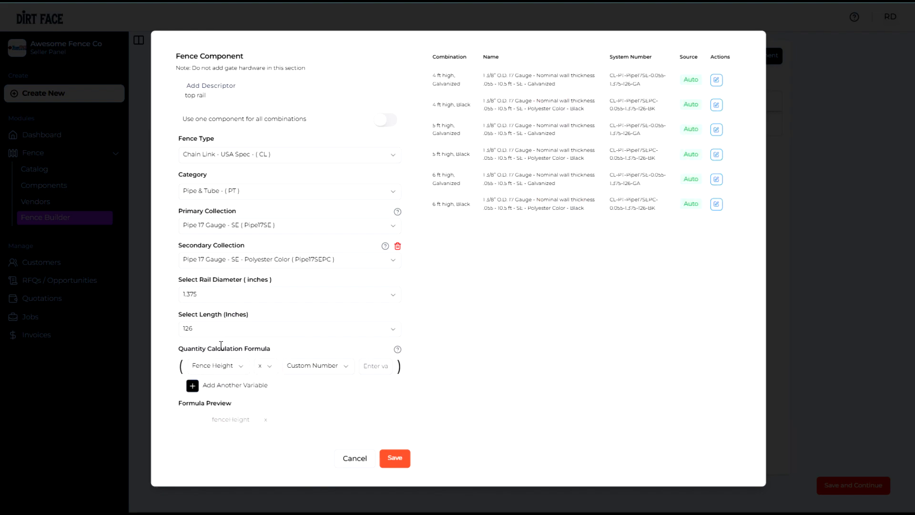
- Set the top rail's quantity formula to Total Fence Length / 10 and save the component
{"action": "left_click", "coordinate": [220, 366]}
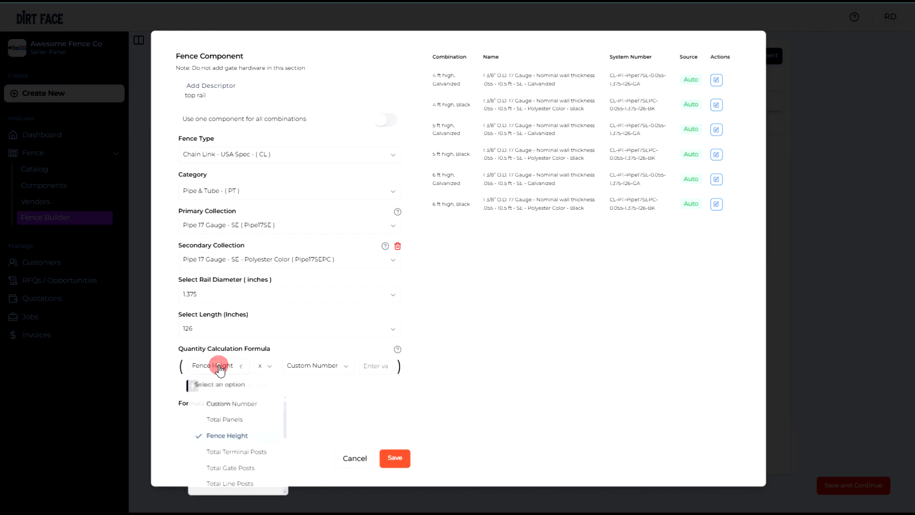
{"action": "scroll", "coordinate": [233, 460], "scroll_direction": "down", "scroll_amount": 1}
{"action": "left_click", "coordinate": [235, 461]}
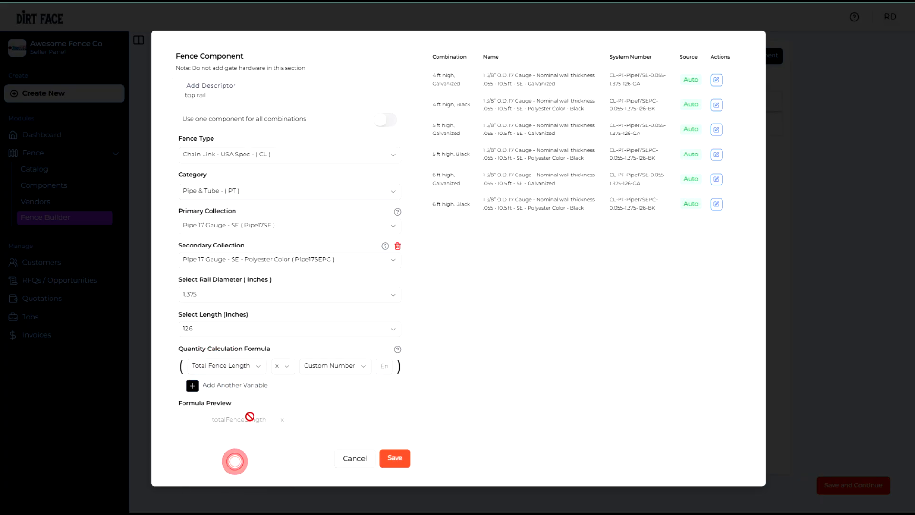
{"action": "left_click", "coordinate": [282, 366]}
{"action": "left_click", "coordinate": [288, 436]}
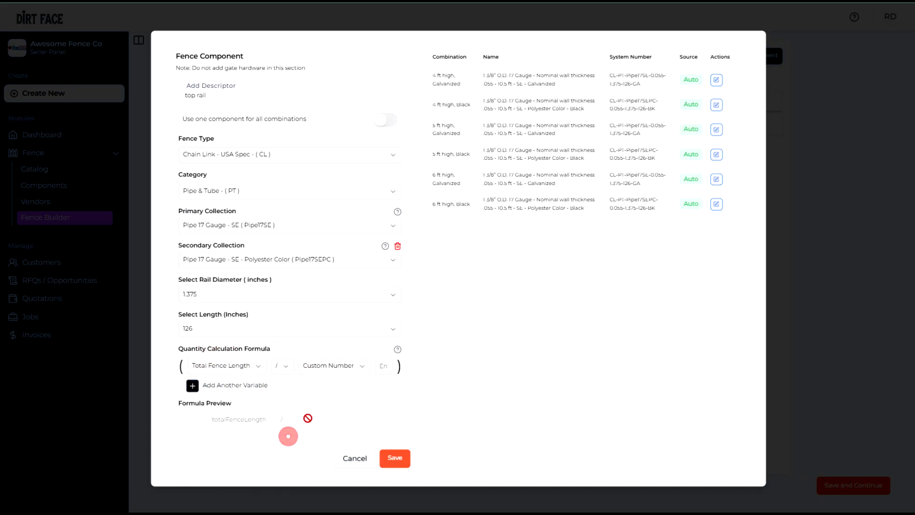
{"action": "left_click", "coordinate": [383, 365]}
{"action": "type", "text": "10"}
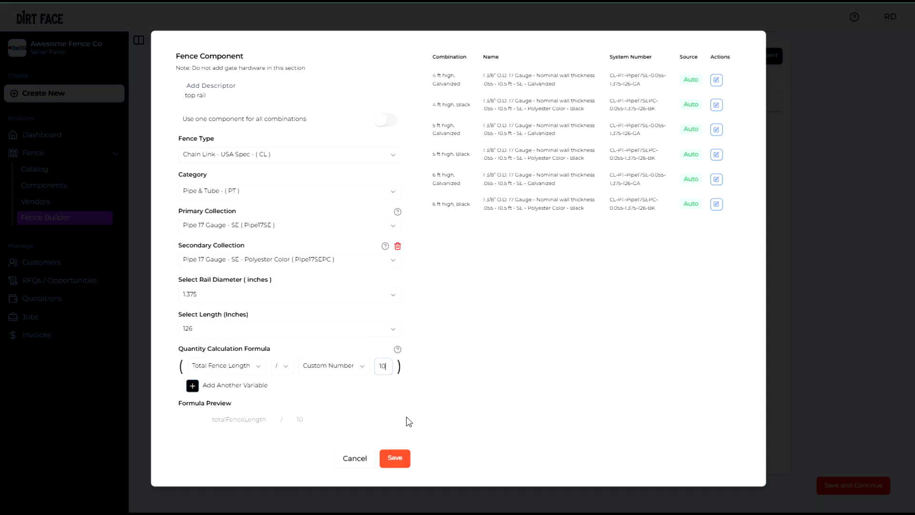
{"action": "left_click", "coordinate": [393, 458]}
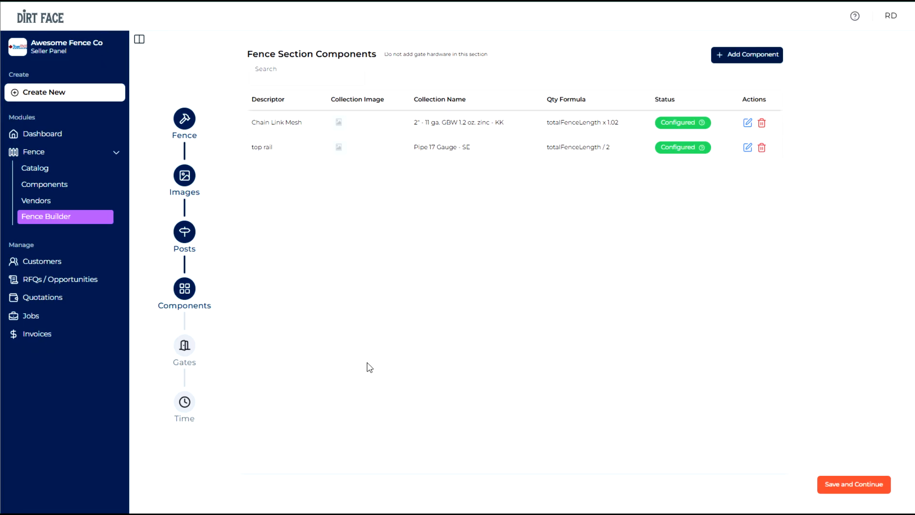
- Add a fence component described as Bottom Wire, with fence type Chain Link - USA Spec and category Fittings
{"action": "left_click", "coordinate": [749, 56]}
{"action": "left_click", "coordinate": [273, 132]}
{"action": "type", "text": "Bottom Wire"}
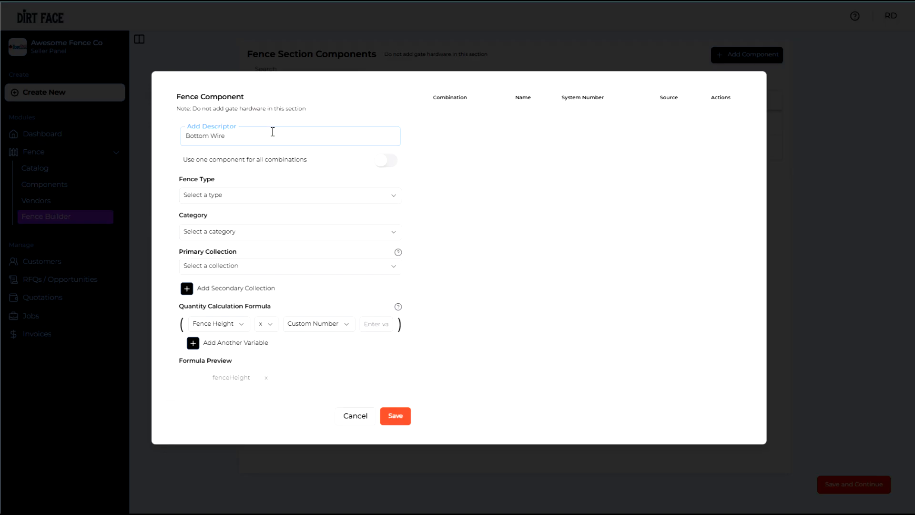
{"action": "left_click", "coordinate": [220, 195]}
{"action": "left_click", "coordinate": [223, 233]}
{"action": "left_click", "coordinate": [221, 231]}
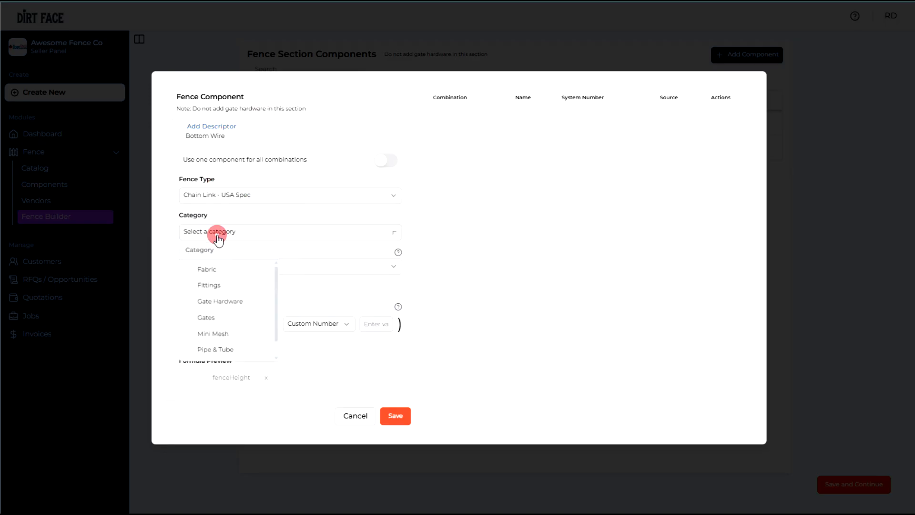
{"action": "left_click", "coordinate": [210, 283]}
- Assign the bottom wire the Twire9ft galvanized smooth tension wire primary collection and the TWireColor9 heavy mil color secondary collection
{"action": "left_click", "coordinate": [214, 265]}
{"action": "left_click", "coordinate": [219, 303]}
{"action": "type", "text": "tension wire"}
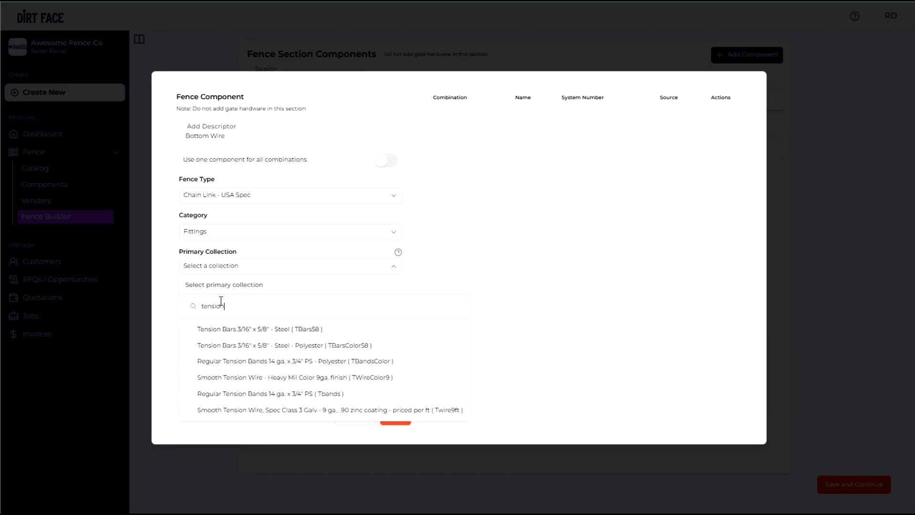
{"action": "left_click", "coordinate": [248, 346]}
{"action": "left_click", "coordinate": [191, 292]}
{"action": "type", "text": "tension wire"}
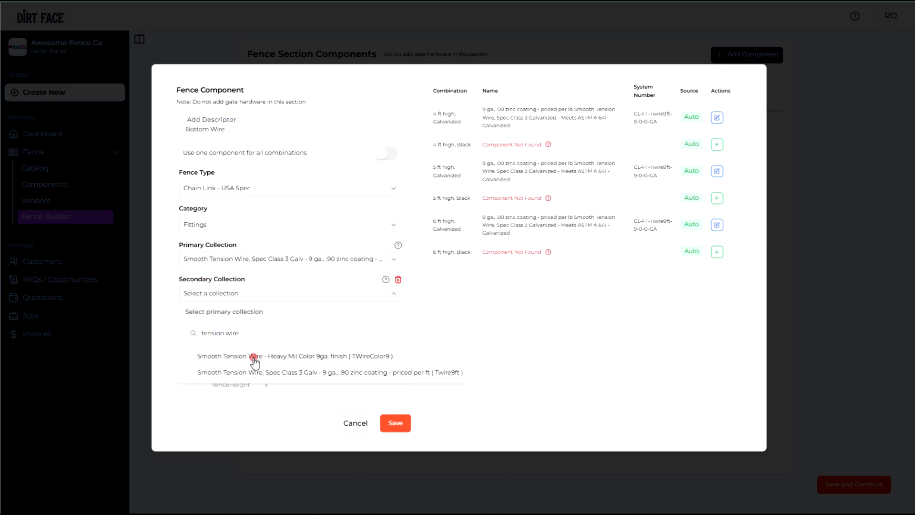
{"action": "left_click", "coordinate": [253, 352]}
- Set the bottom wire's quantity formula to Total Fence Length x 1.1 and save the component
{"action": "left_click", "coordinate": [233, 344]}
{"action": "left_click", "coordinate": [240, 409]}
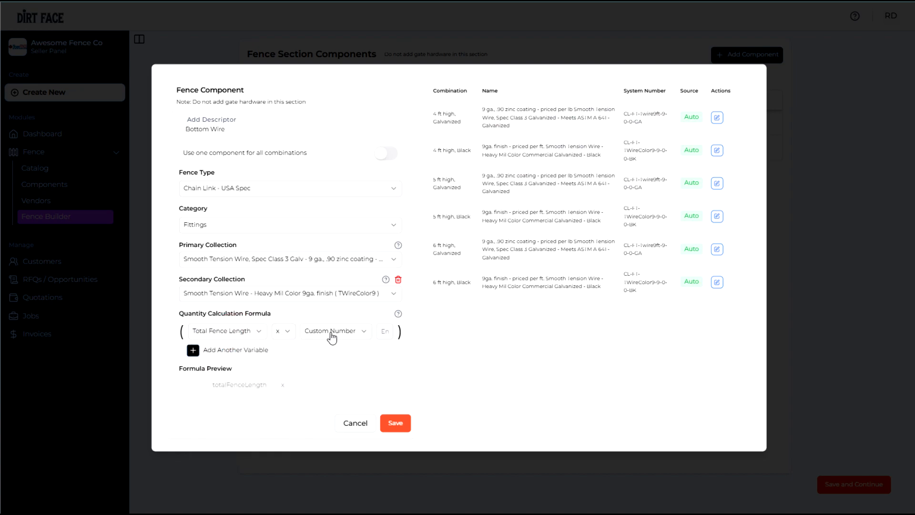
{"action": "left_click", "coordinate": [384, 331]}
{"action": "type", "text": "1.1"}
{"action": "left_click", "coordinate": [393, 423]}
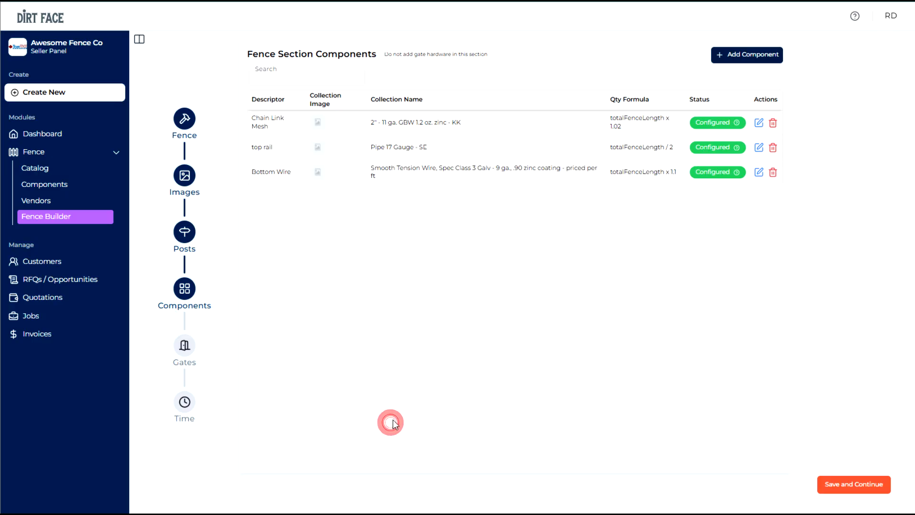
- Add a Hog Rings component that uses one component for all combinations, with fence type Chain Link - USA Spec and category Fittings
{"action": "left_click", "coordinate": [750, 57]}
{"action": "left_click", "coordinate": [261, 137]}
{"action": "type", "text": "Hog Rings"}
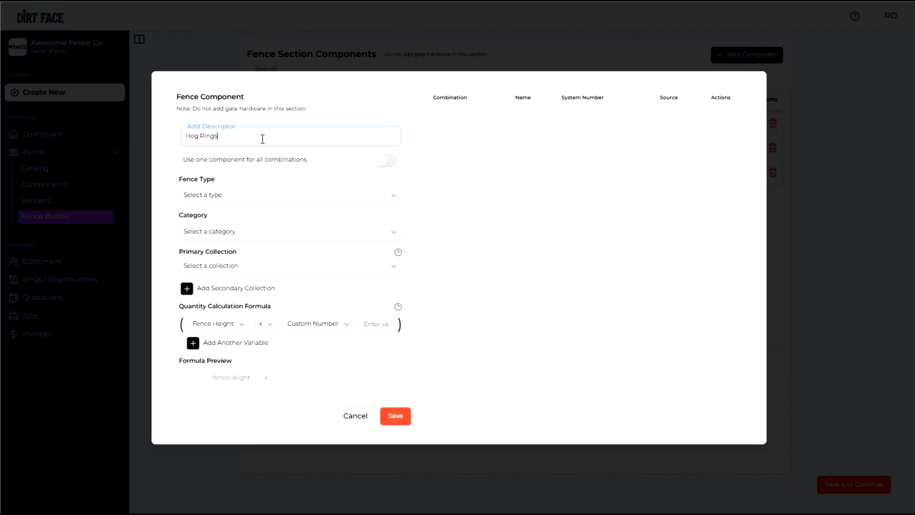
{"action": "left_click", "coordinate": [385, 159]}
{"action": "left_click", "coordinate": [242, 188]}
{"action": "left_click", "coordinate": [219, 229]}
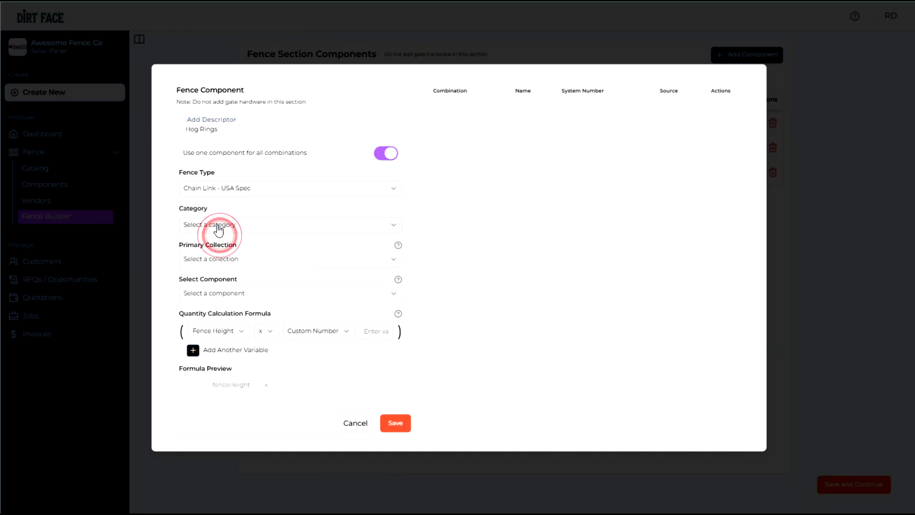
{"action": "left_click", "coordinate": [208, 281]}
- Assign the hog rings the HRing12 steel Class 3 primary collection and its 12-1/2 ga. galvanized component
{"action": "left_click", "coordinate": [211, 260]}
{"action": "left_click", "coordinate": [217, 295]}
{"action": "type", "text": "hog and"}
{"action": "key", "text": "BackSpace"}
{"action": "key", "text": "BackSpace"}
{"action": "key", "text": "BackSpace"}
{"action": "type", "text": "ri"}
{"action": "left_click", "coordinate": [245, 322]}
{"action": "left_click", "coordinate": [240, 294]}
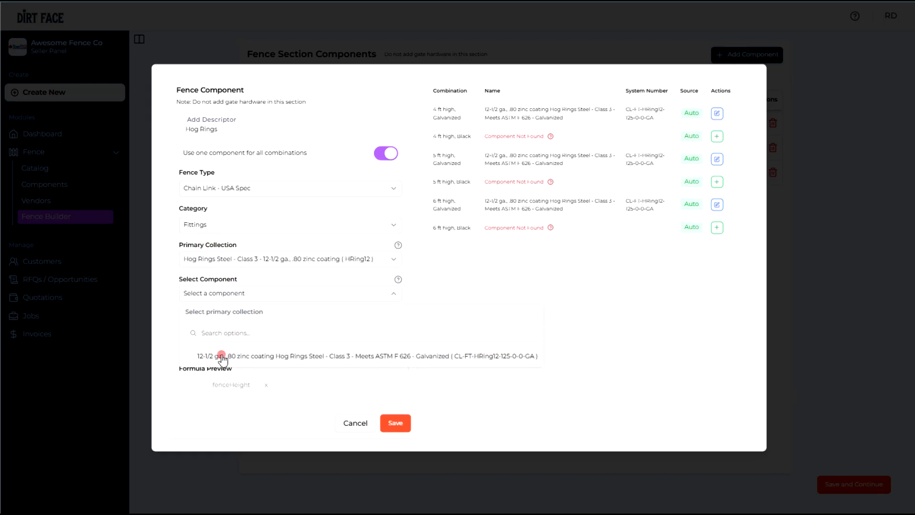
{"action": "left_click", "coordinate": [222, 356]}
- Set the hog rings' quantity formula to Total Fence Length / 2 and save the component
{"action": "left_click", "coordinate": [241, 330]}
{"action": "scroll", "coordinate": [214, 438], "scroll_direction": "down", "scroll_amount": 2}
{"action": "left_click", "coordinate": [207, 483]}
{"action": "left_click", "coordinate": [281, 332]}
{"action": "left_click", "coordinate": [291, 401]}
{"action": "left_click", "coordinate": [385, 331]}
{"action": "type", "text": "2"}
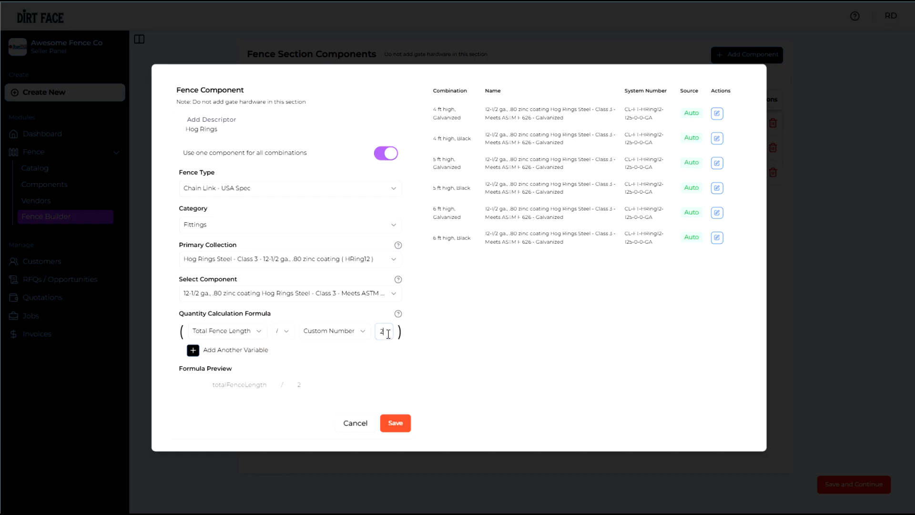
{"action": "left_click", "coordinate": [397, 425]}
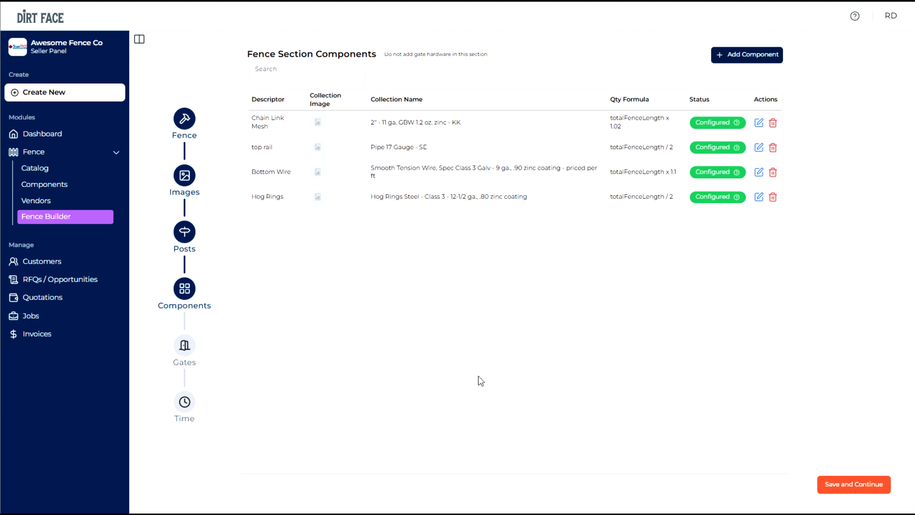
- Add a fence component described as ties, with fence type Chain Link - USA Spec and category Fittings
{"action": "left_click", "coordinate": [744, 54]}
{"action": "left_click", "coordinate": [268, 139]}
{"action": "type", "text": "ties"}
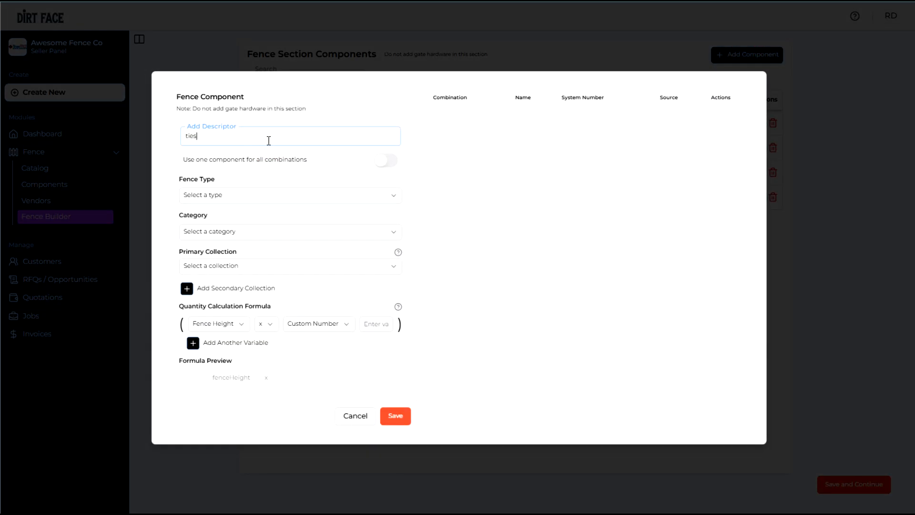
{"action": "left_click", "coordinate": [229, 196]}
{"action": "left_click", "coordinate": [229, 247]}
{"action": "left_click", "coordinate": [229, 231]}
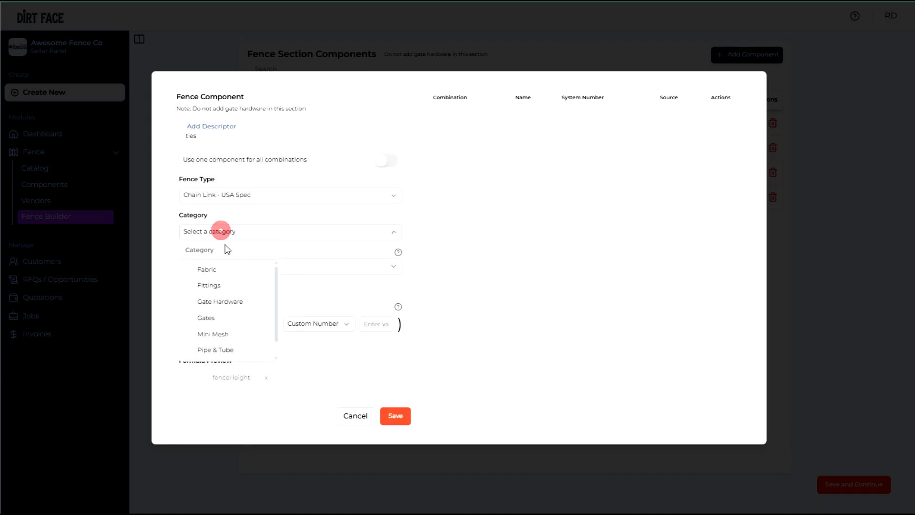
{"action": "left_click", "coordinate": [219, 284]}
- Assign the ties the ATies91317 aluminum primary collection and the ATiesColor659 color secondary collection
{"action": "left_click", "coordinate": [223, 266]}
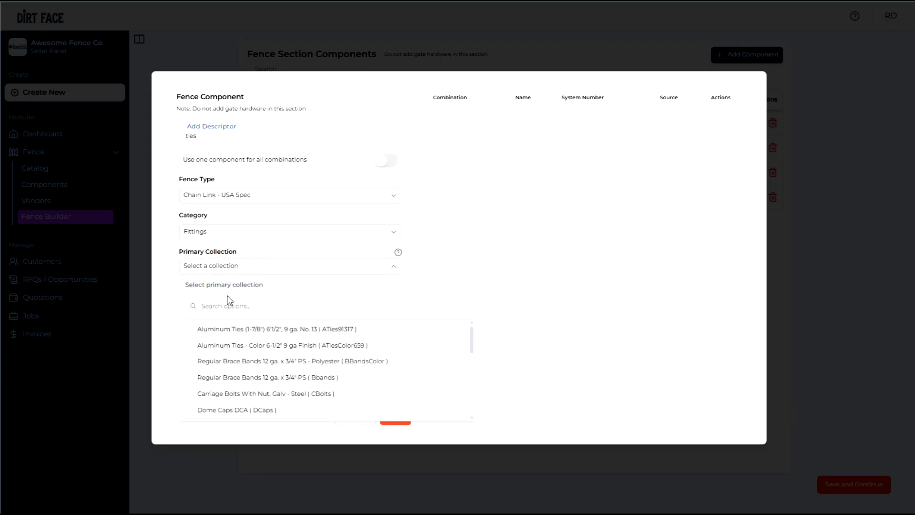
{"action": "left_click", "coordinate": [237, 334]}
{"action": "left_click", "coordinate": [185, 289]}
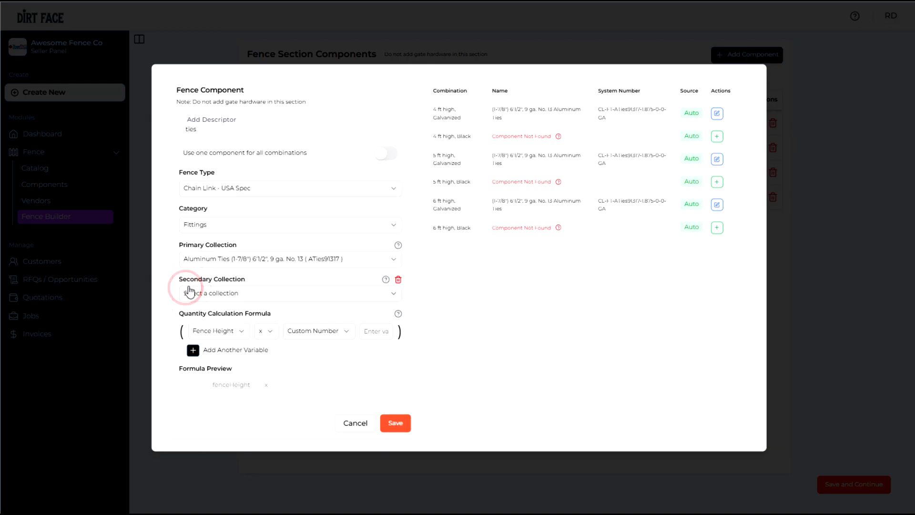
{"action": "left_click", "coordinate": [189, 293]}
{"action": "left_click", "coordinate": [279, 372]}
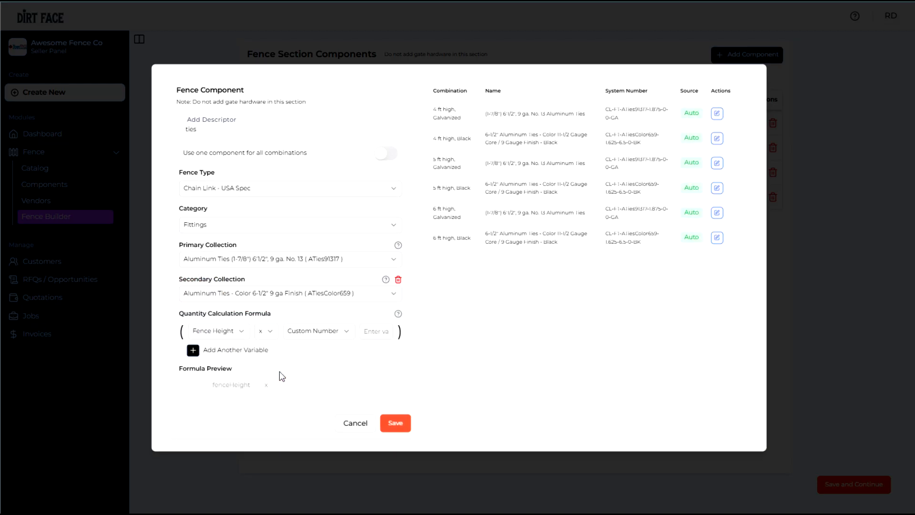
- Set the ties' quantity formula to (Fence Height + 4) x Total Line Posts
{"action": "left_click", "coordinate": [235, 398]}
{"action": "left_click", "coordinate": [265, 331]}
{"action": "left_click", "coordinate": [276, 369]}
{"action": "left_click", "coordinate": [373, 327]}
{"action": "left_click", "coordinate": [193, 351]}
{"action": "left_click", "coordinate": [206, 353]}
{"action": "left_click", "coordinate": [214, 435]}
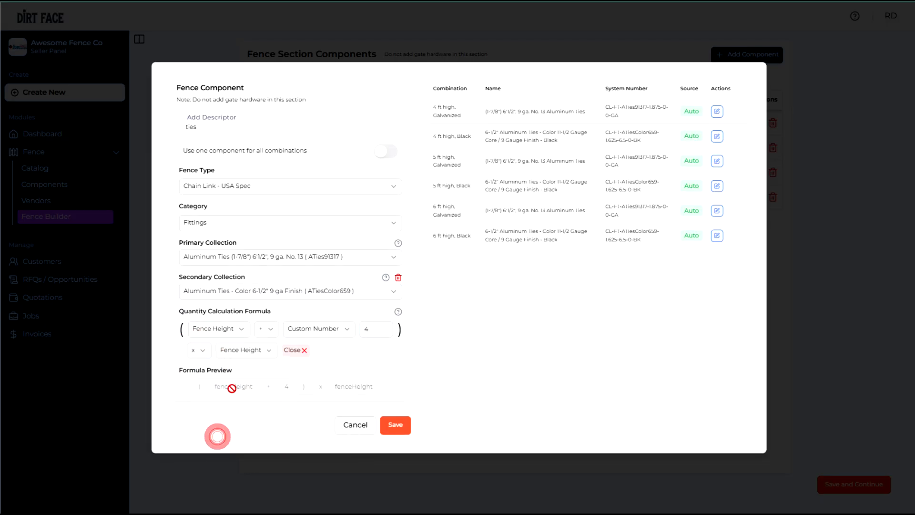
{"action": "left_click", "coordinate": [252, 353]}
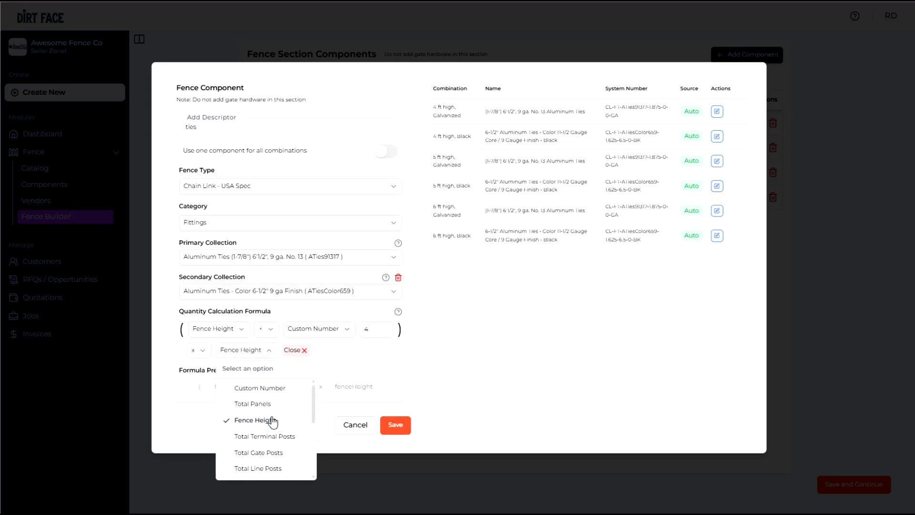
{"action": "left_click", "coordinate": [267, 469]}
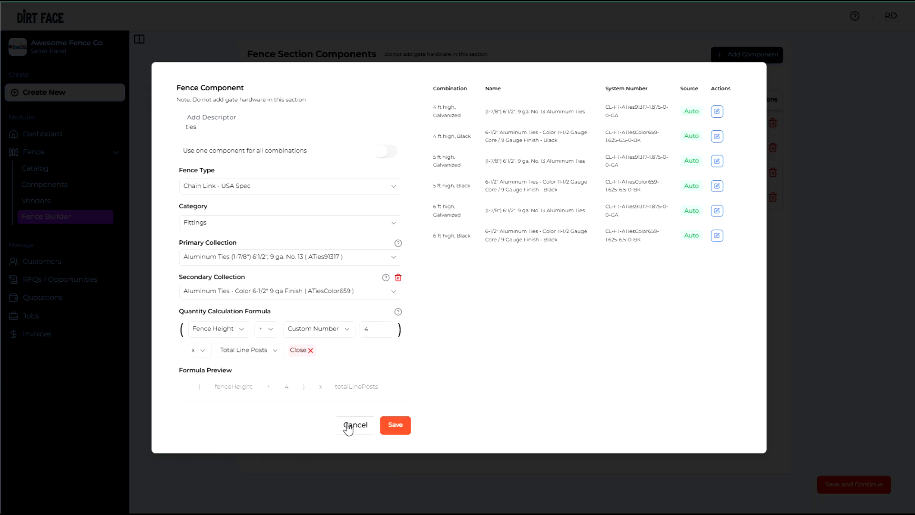
- Save the ties component and add one described as Eye Tops, with fence type Chain Link - USA Spec and category Fittings
{"action": "left_click", "coordinate": [398, 426]}
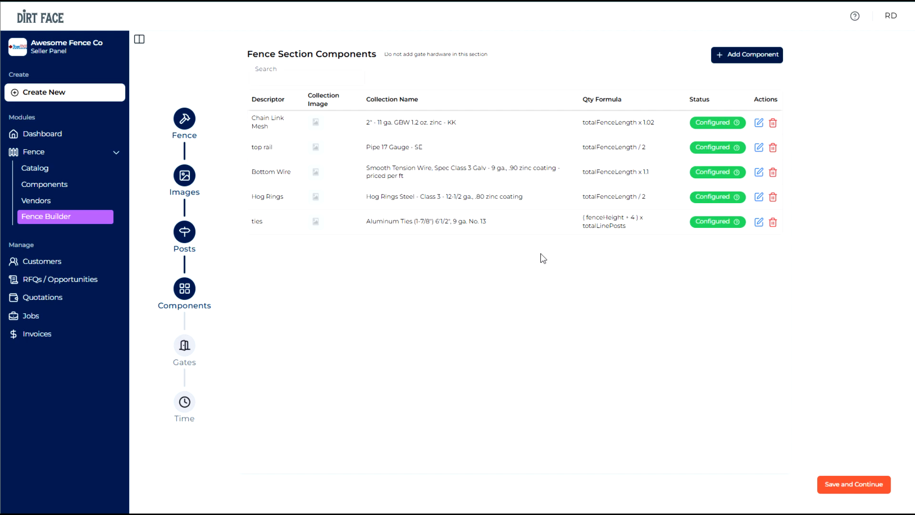
{"action": "left_click", "coordinate": [750, 55]}
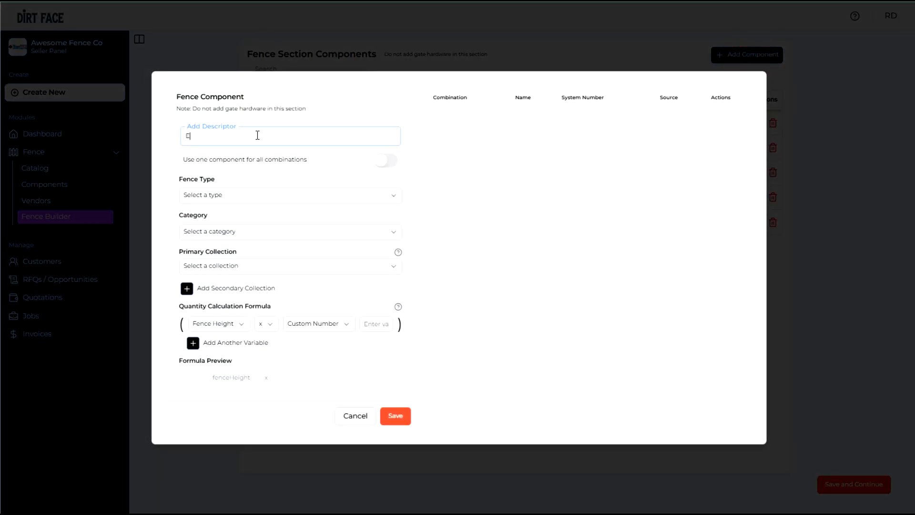
{"action": "left_click", "coordinate": [214, 195]}
{"action": "left_click", "coordinate": [212, 234]}
{"action": "left_click", "coordinate": [210, 231]}
{"action": "left_click", "coordinate": [210, 286]}
- Assign the eye tops the ETops1713 primary collection and the ETopsColor1713 polyester secondary collection
{"action": "left_click", "coordinate": [215, 267]}
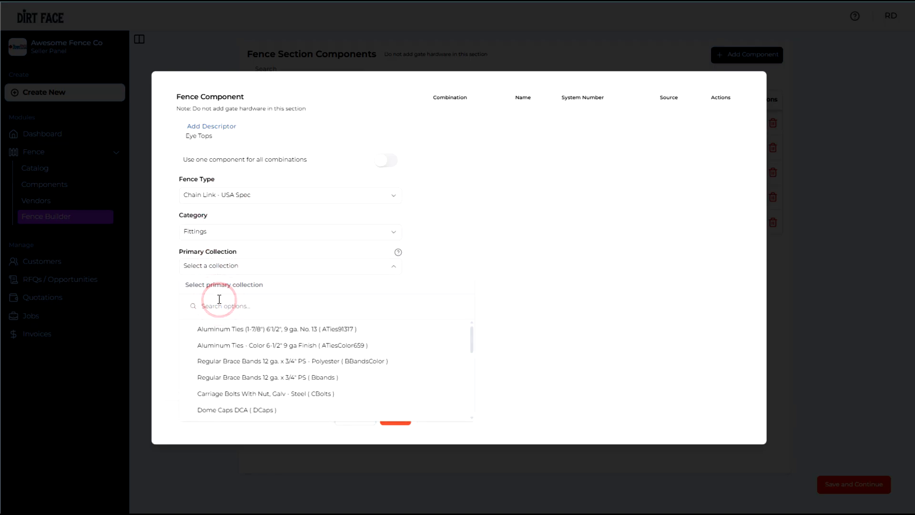
{"action": "type", "text": "eye"}
{"action": "left_click", "coordinate": [261, 329]}
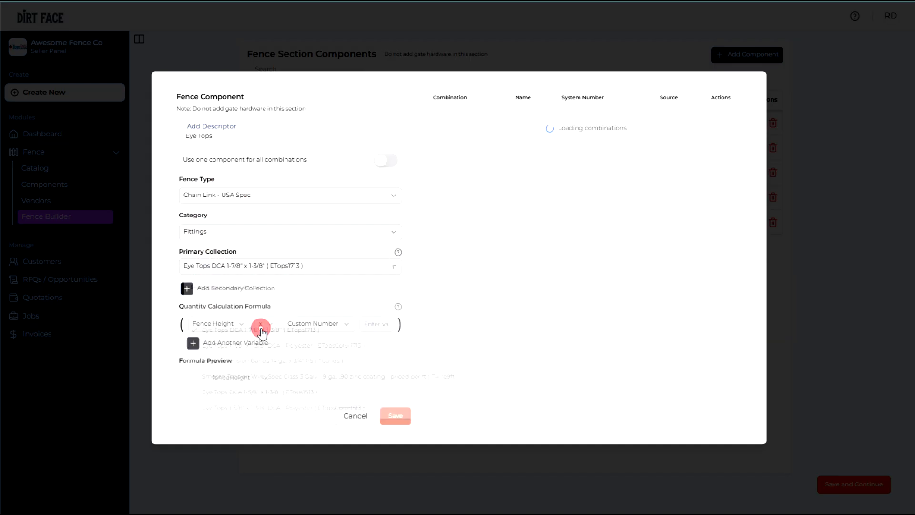
{"action": "left_click", "coordinate": [192, 290]}
{"action": "left_click", "coordinate": [206, 293]}
{"action": "type", "text": "eye"}
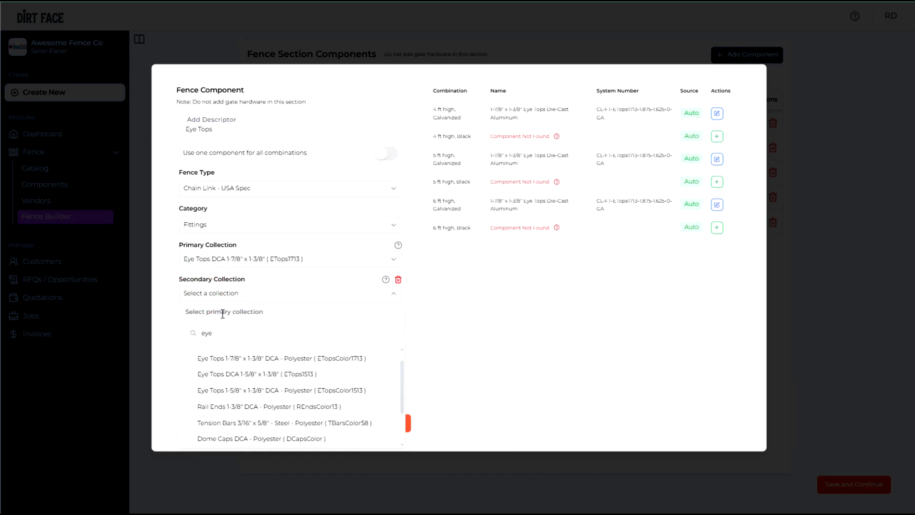
{"action": "left_click", "coordinate": [265, 358]}
- Set the eye tops' quantity formula to Total Line Posts x 1 and save the component
{"action": "left_click", "coordinate": [231, 332]}
{"action": "left_click", "coordinate": [236, 448]}
{"action": "left_click", "coordinate": [382, 330]}
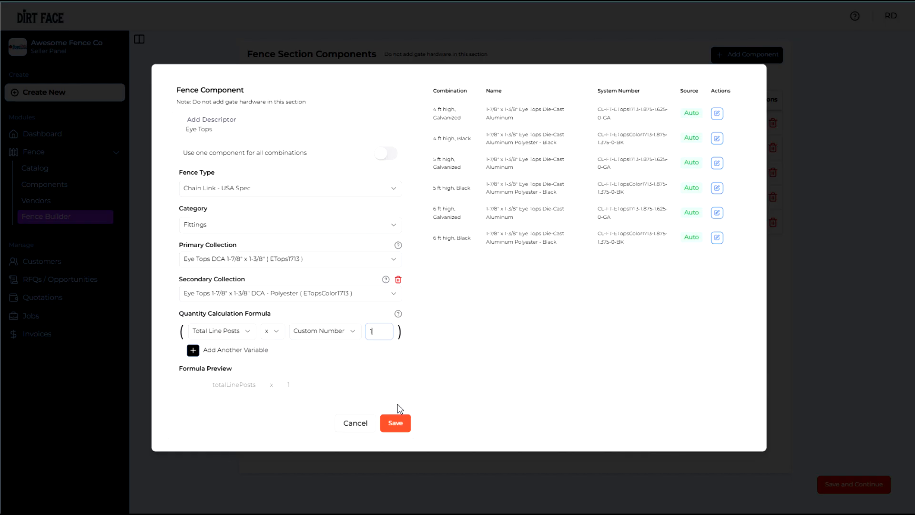
{"action": "left_click", "coordinate": [395, 424]}
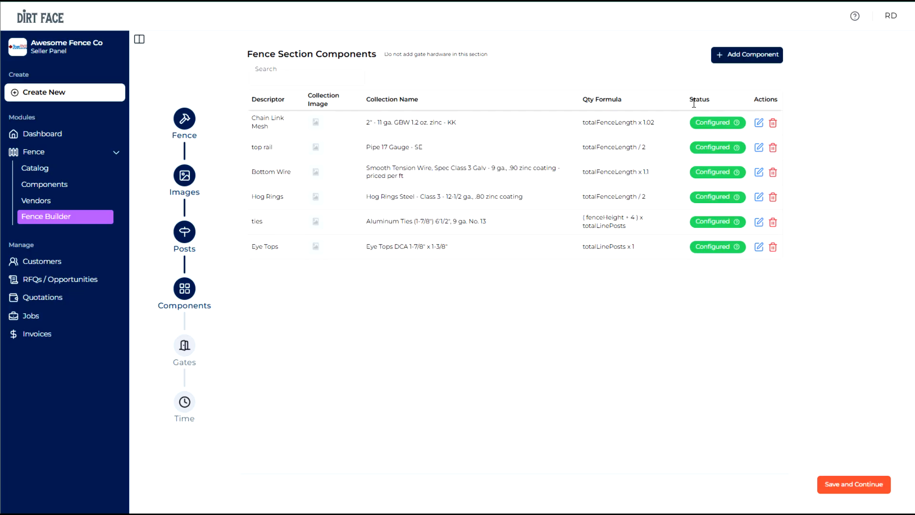
- Add a fence component described as dome caps, with fence type Chain Link - USA Spec and category Fittings
{"action": "left_click", "coordinate": [751, 55]}
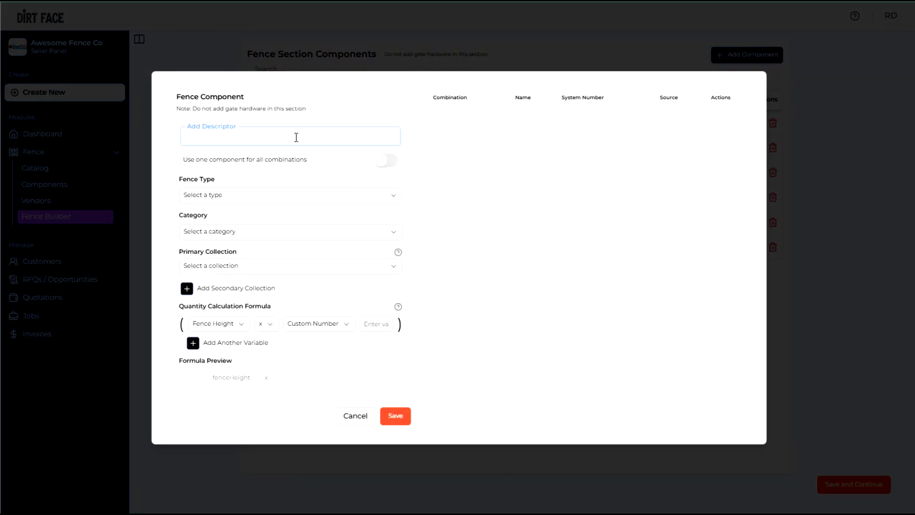
{"action": "left_click", "coordinate": [280, 199]}
{"action": "left_click", "coordinate": [229, 233]}
{"action": "left_click", "coordinate": [229, 232]}
{"action": "left_click", "coordinate": [222, 267]}
- Assign the dome caps the Dome Caps DCA (DCaps) primary collection with a 2.375-inch post diameter
{"action": "left_click", "coordinate": [219, 266]}
{"action": "type", "text": "dome"}
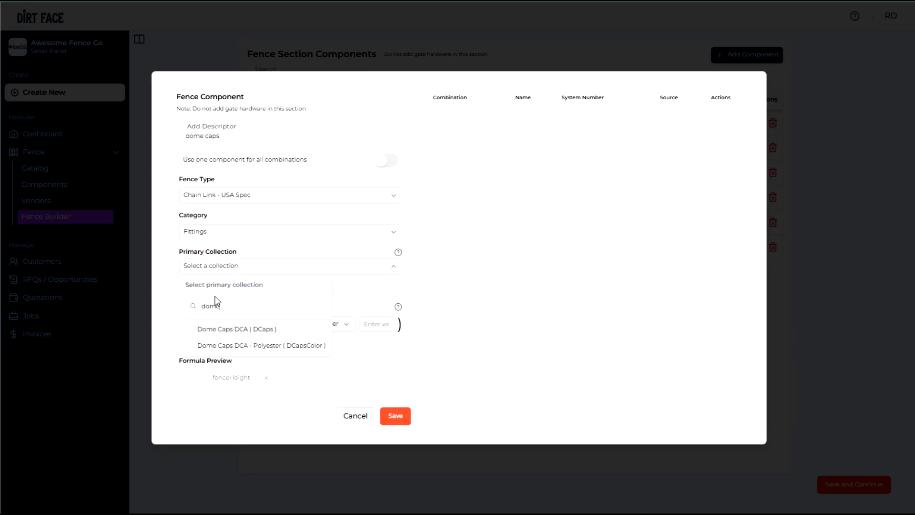
{"action": "left_click", "coordinate": [237, 330]}
{"action": "left_click", "coordinate": [234, 303]}
{"action": "left_click", "coordinate": [205, 399]}
- Add Dome Caps DCA - Polyester (DCapsColor) as the dome caps' secondary collection
{"action": "left_click", "coordinate": [186, 271]}
{"action": "left_click", "coordinate": [200, 275]}
{"action": "type", "text": "dome"}
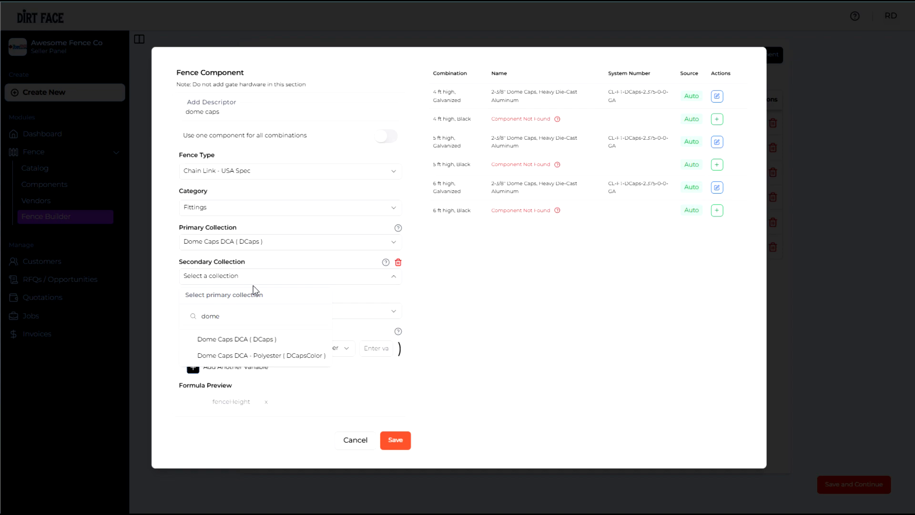
{"action": "left_click", "coordinate": [257, 355]}
- Set the dome caps' quantity formula to Total Terminal Posts x 1 and save the component
{"action": "left_click", "coordinate": [230, 347]}
{"action": "left_click", "coordinate": [242, 434]}
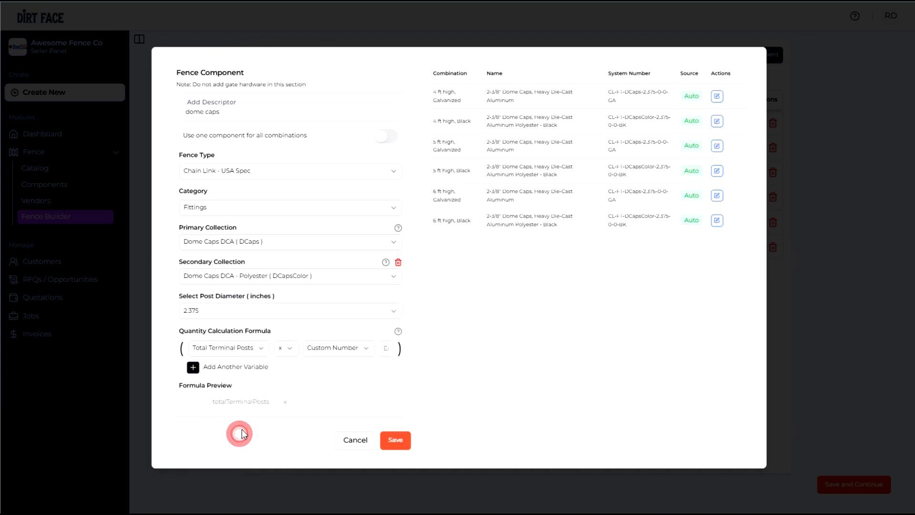
{"action": "left_click", "coordinate": [385, 347]}
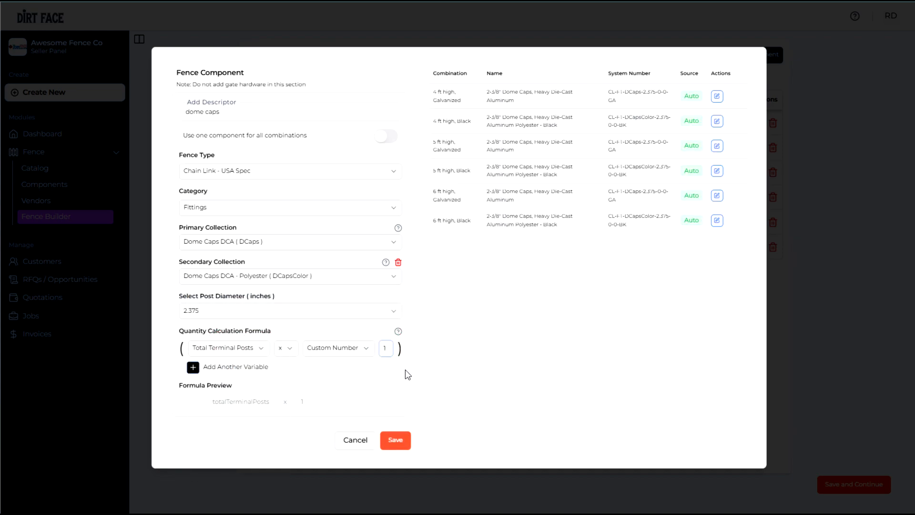
{"action": "left_click", "coordinate": [392, 441]}
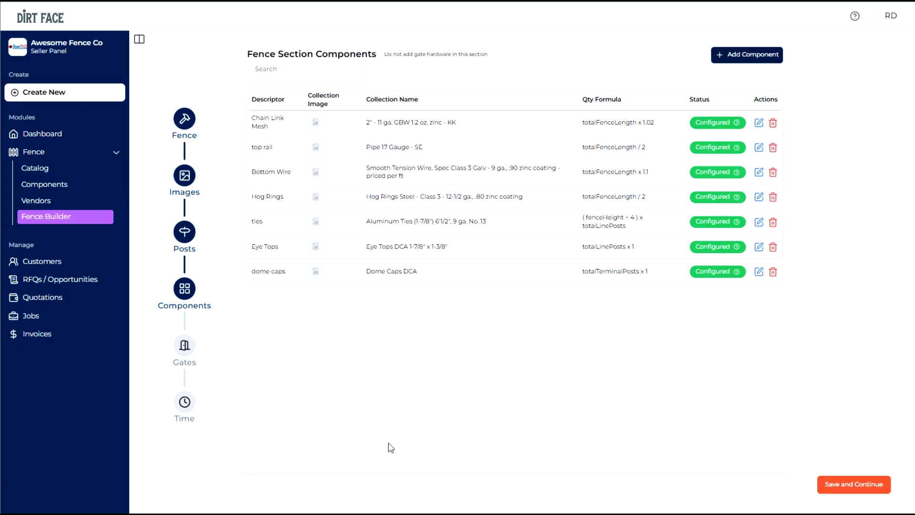
- Add a fence component described as Tension Bands, with fence type Chain Link - USA Spec and category Fittings
{"action": "left_click", "coordinate": [747, 56]}
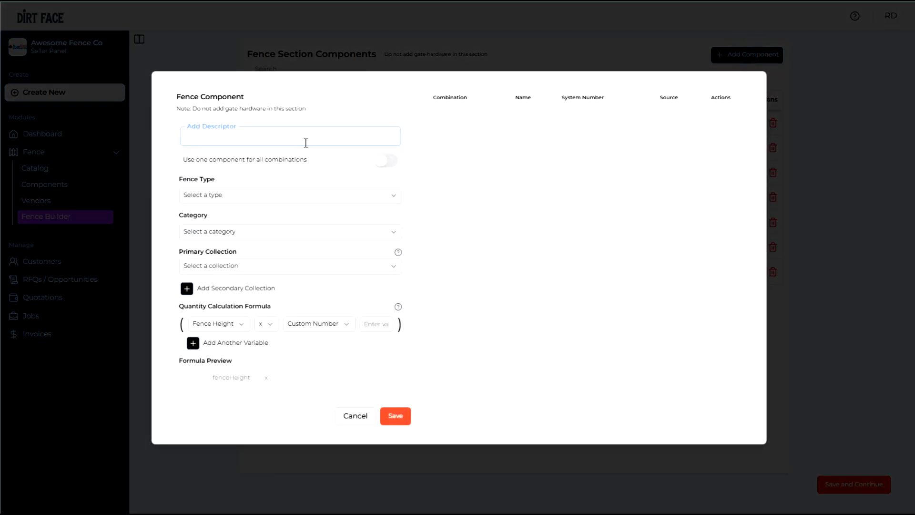
{"action": "left_click", "coordinate": [236, 204]}
{"action": "left_click", "coordinate": [221, 219]}
{"action": "left_click", "coordinate": [222, 233]}
{"action": "left_click", "coordinate": [241, 286]}
- Assign the tension bands the Regular Tension Bands 14 ga. x 3/4" PS (Tbands) primary collection with a 2.375-inch post diameter
{"action": "left_click", "coordinate": [208, 265]}
{"action": "type", "text": "tension band"}
{"action": "left_click", "coordinate": [232, 349]}
{"action": "left_click", "coordinate": [214, 303]}
{"action": "left_click", "coordinate": [207, 414]}
- Add Regular Tension Bands 14 ga. x 3/4" PS - Polyester (TBandsColor) as the tension bands' secondary collection
{"action": "left_click", "coordinate": [187, 271]}
{"action": "left_click", "coordinate": [219, 275]}
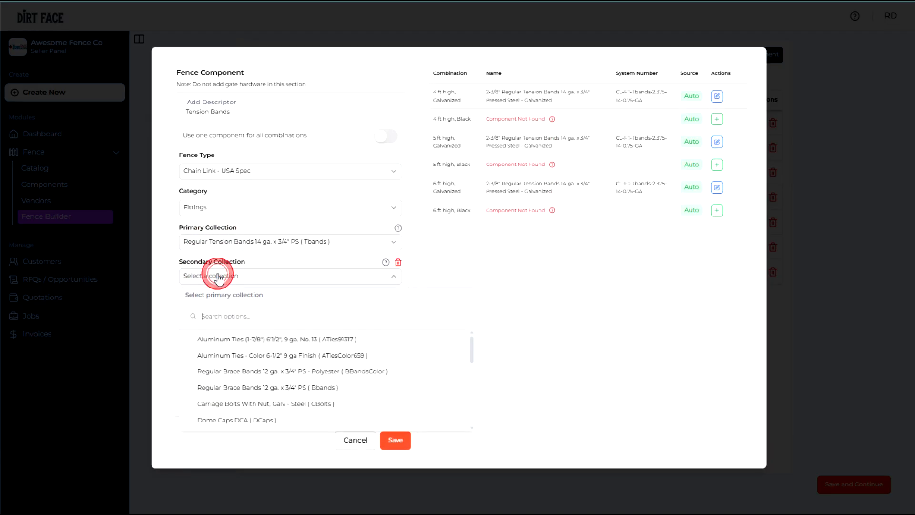
{"action": "type", "text": "tensions ban"}
{"action": "left_click", "coordinate": [240, 356]}
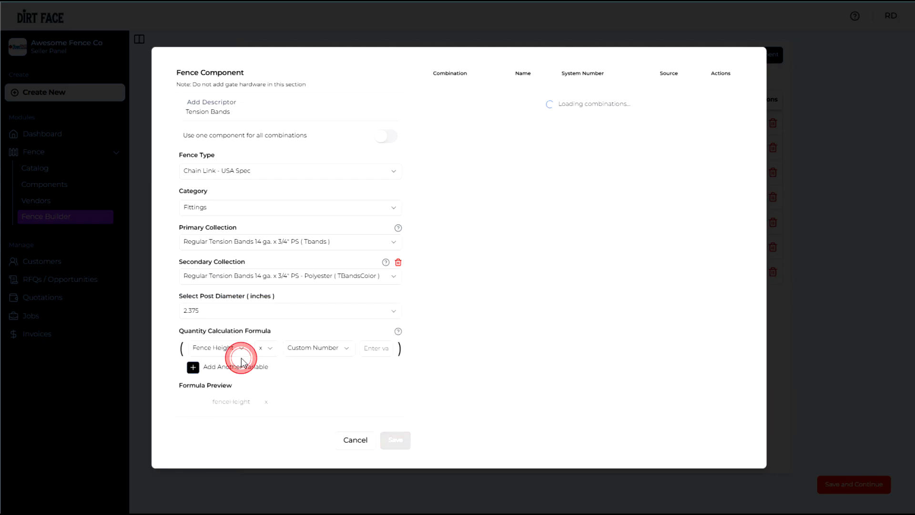
- Set the tension bands' quantity formula to (Fence Height - 1) x Total Hookups and save the component
{"action": "left_click", "coordinate": [264, 348]}
{"action": "left_click", "coordinate": [275, 402]}
{"action": "left_click", "coordinate": [373, 348]}
{"action": "type", "text": "1"}
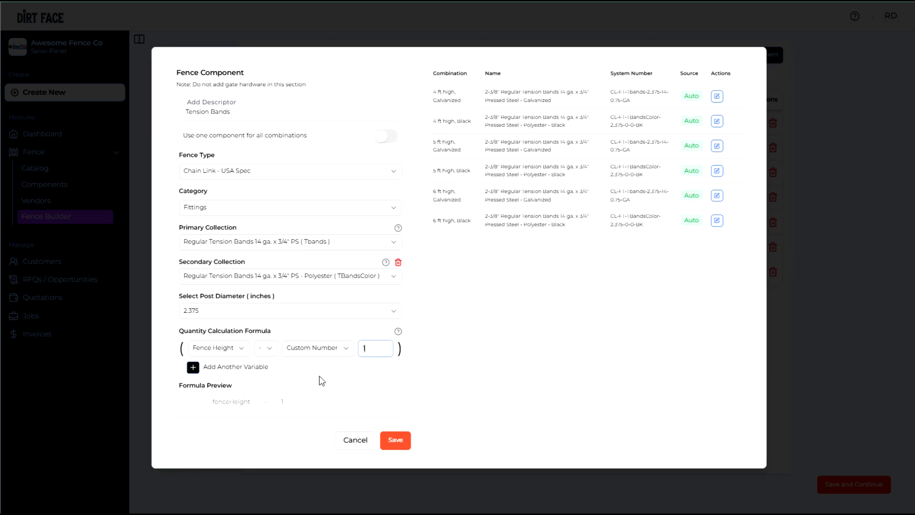
{"action": "left_click", "coordinate": [193, 367]}
{"action": "left_click", "coordinate": [203, 366]}
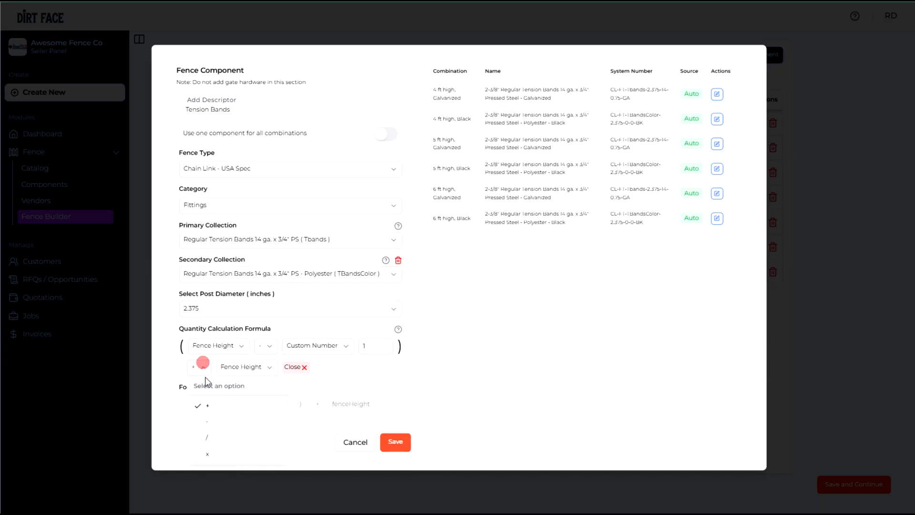
{"action": "left_click", "coordinate": [208, 452]}
{"action": "left_click", "coordinate": [258, 368]}
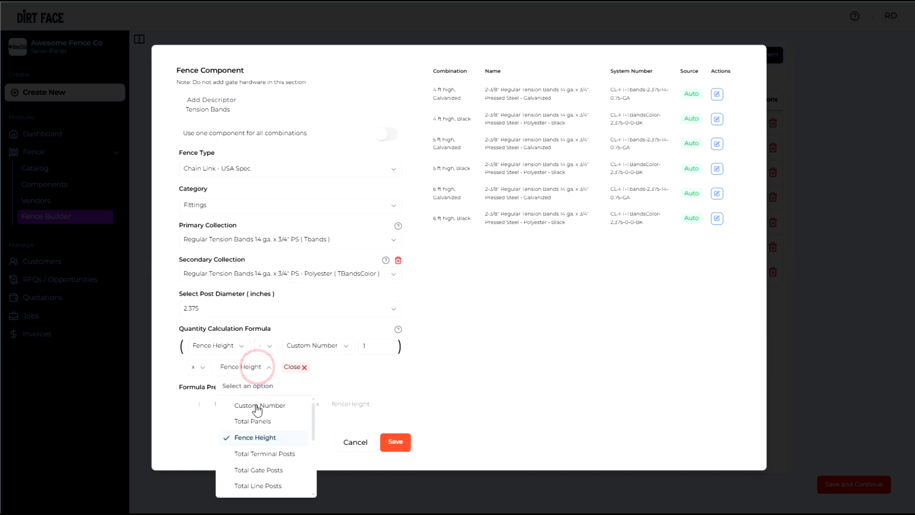
{"action": "scroll", "coordinate": [268, 446], "scroll_direction": "down", "scroll_amount": 1}
{"action": "left_click", "coordinate": [267, 446]}
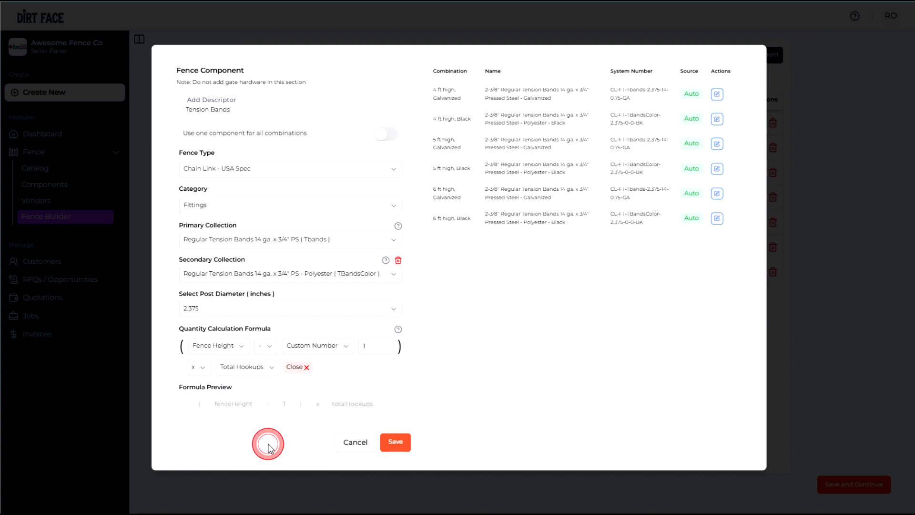
{"action": "left_click", "coordinate": [395, 441]}
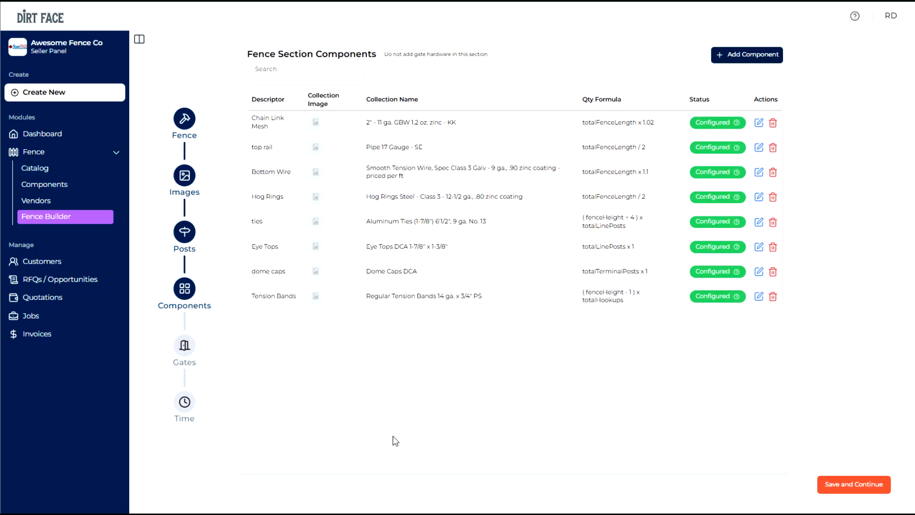
- Add a fence component described as Brace Bands, with fence type Chain Link - USA Spec and category Fittings
{"action": "left_click", "coordinate": [727, 54]}
{"action": "left_click", "coordinate": [256, 132]}
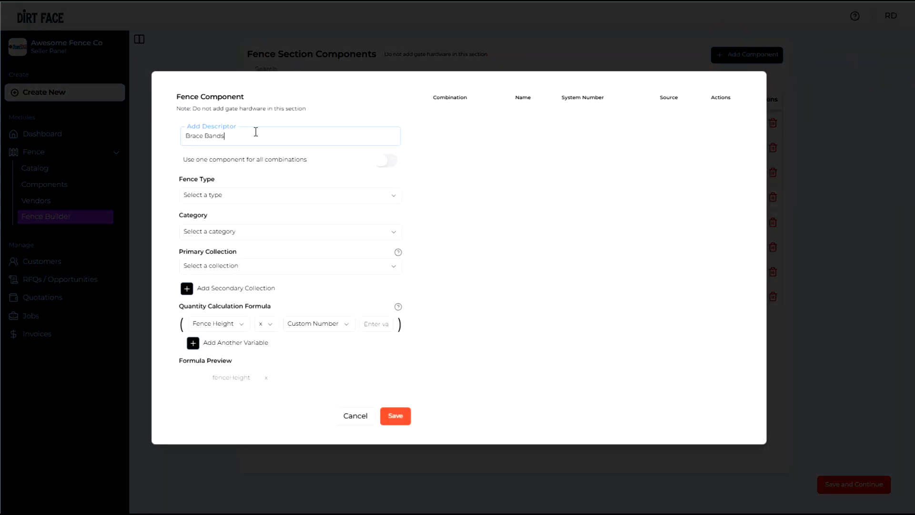
{"action": "left_click", "coordinate": [229, 195]}
{"action": "left_click", "coordinate": [226, 239]}
{"action": "left_click", "coordinate": [227, 232]}
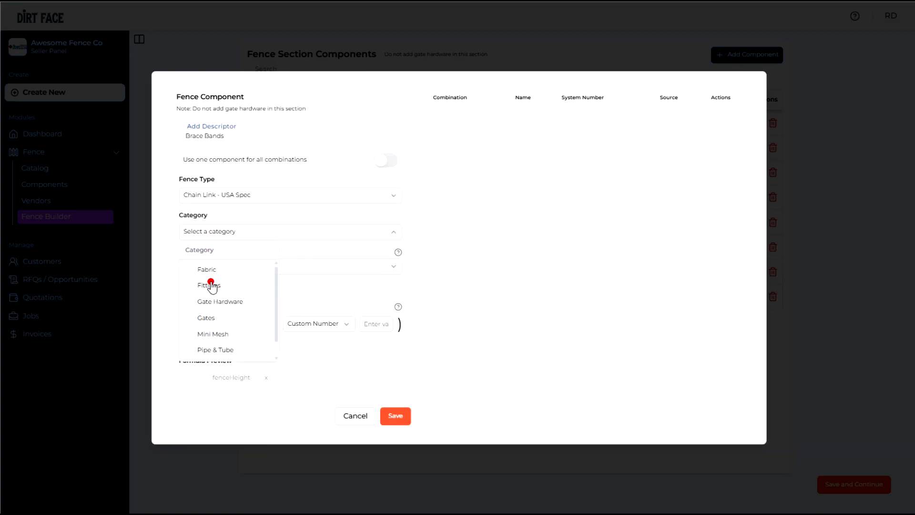
{"action": "left_click", "coordinate": [213, 286]}
- Assign the brace bands the Regular Brace Bands 12 ga. x 3/4" PS (Bbands) primary collection
{"action": "left_click", "coordinate": [215, 267]}
{"action": "left_click", "coordinate": [218, 301]}
{"action": "type", "text": "brace"}
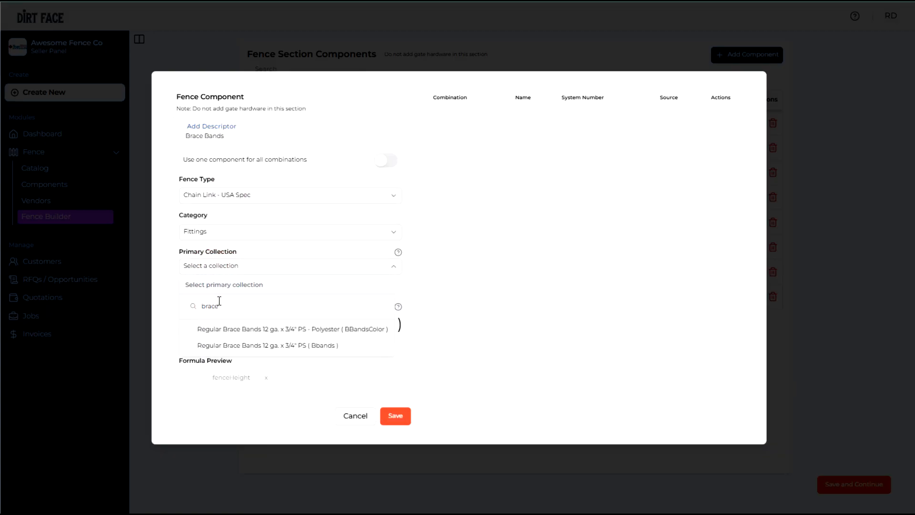
{"action": "left_click", "coordinate": [258, 350]}
- Add the polyester BBandsColor secondary collection to the brace bands and set the post diameter to 2.375 inches
{"action": "left_click", "coordinate": [186, 271]}
{"action": "left_click", "coordinate": [193, 276]}
{"action": "left_click", "coordinate": [241, 316]}
{"action": "type", "text": "brace"}
{"action": "left_click", "coordinate": [261, 332]}
{"action": "left_click", "coordinate": [234, 310]}
{"action": "left_click", "coordinate": [205, 421]}
- Set the brace bands' quantity formula to Total Hookups x 2 and save the component
{"action": "left_click", "coordinate": [234, 348]}
{"action": "scroll", "coordinate": [237, 428], "scroll_direction": "down", "scroll_amount": 2}
{"action": "left_click", "coordinate": [237, 426]}
{"action": "left_click", "coordinate": [371, 350]}
{"action": "type", "text": "2"}
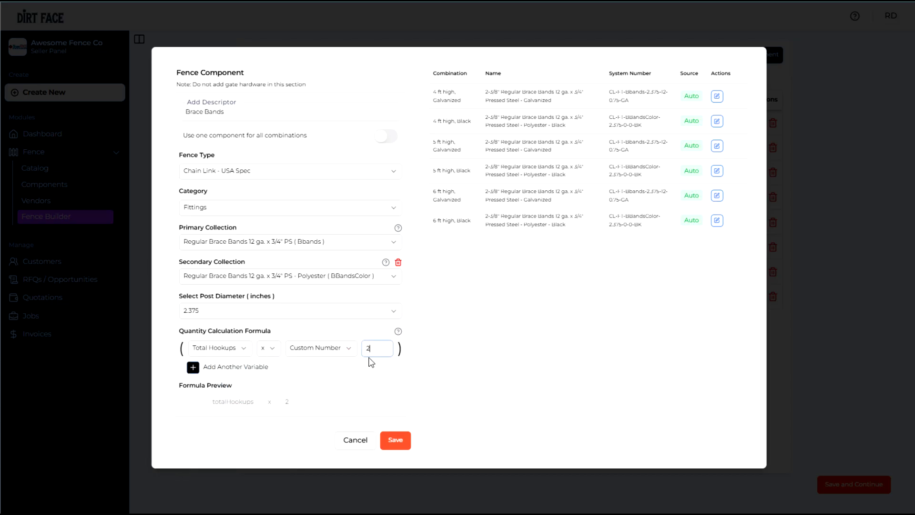
{"action": "left_click", "coordinate": [395, 439]}
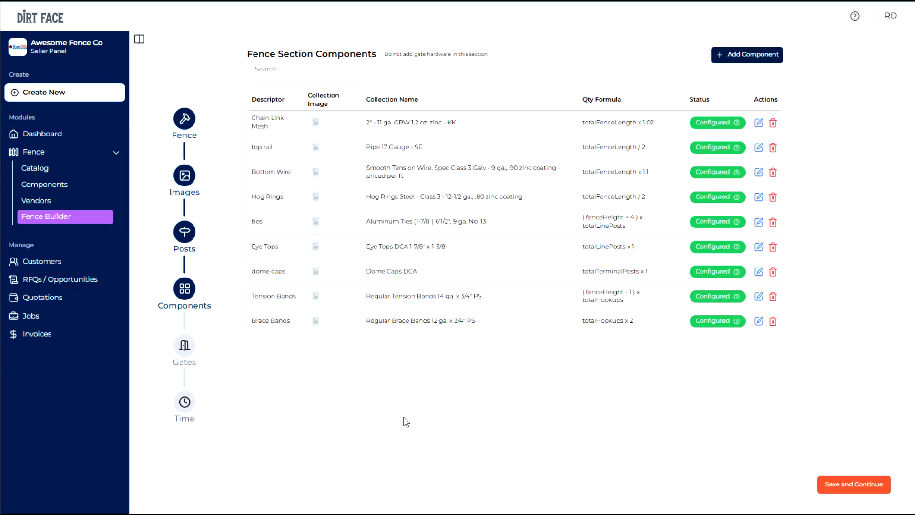
- Add a fence component described as Rail Ends, with fence type Chain Link - USA Spec and category Fittings
{"action": "left_click", "coordinate": [736, 54]}
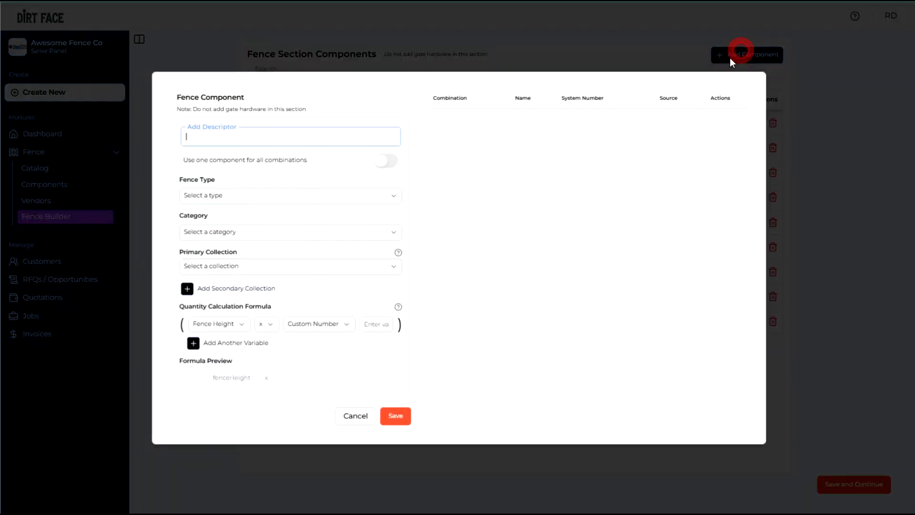
{"action": "left_click", "coordinate": [340, 140]}
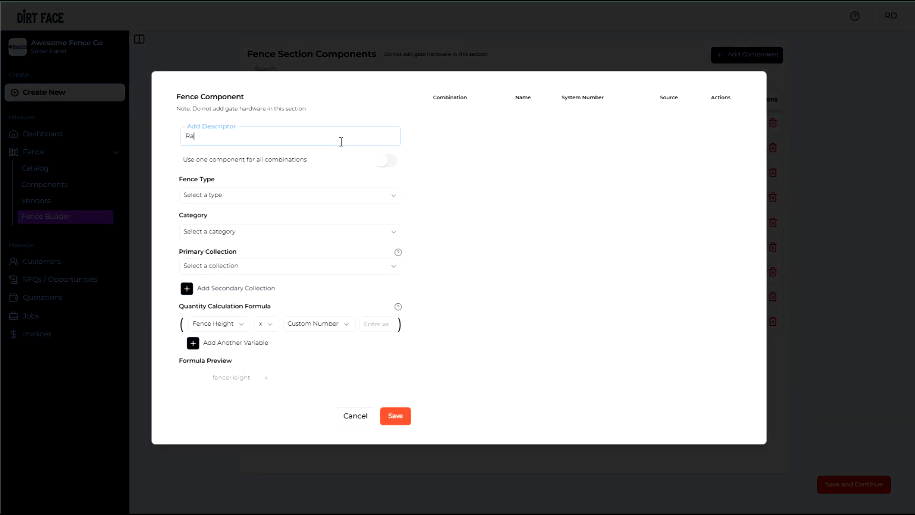
{"action": "left_click", "coordinate": [267, 195]}
{"action": "left_click", "coordinate": [234, 249]}
{"action": "left_click", "coordinate": [235, 233]}
{"action": "left_click", "coordinate": [209, 285]}
- Assign the rail ends the REndsDCA13 primary collection and the REndsColor13 polyester secondary collection
{"action": "left_click", "coordinate": [219, 266]}
{"action": "type", "text": "rail en"}
{"action": "left_click", "coordinate": [252, 345]}
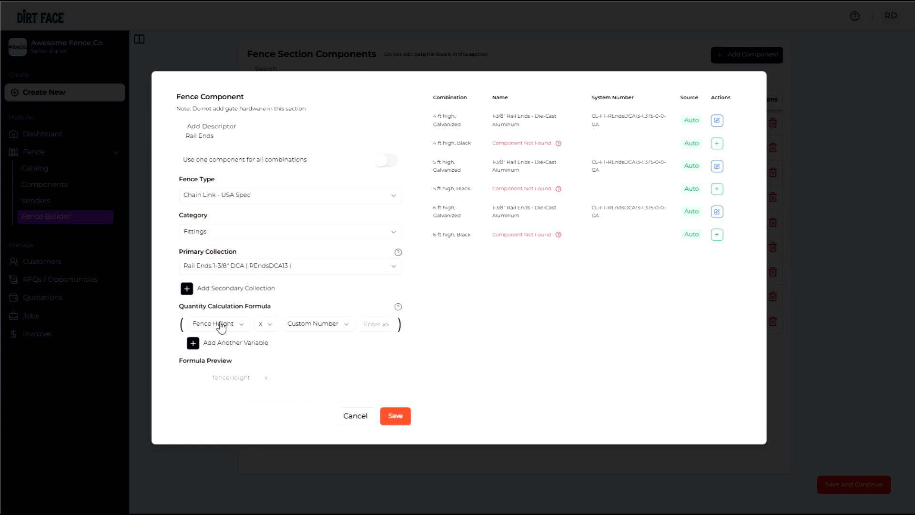
{"action": "left_click", "coordinate": [188, 290]}
{"action": "left_click", "coordinate": [229, 293]}
{"action": "type", "text": "rail end"}
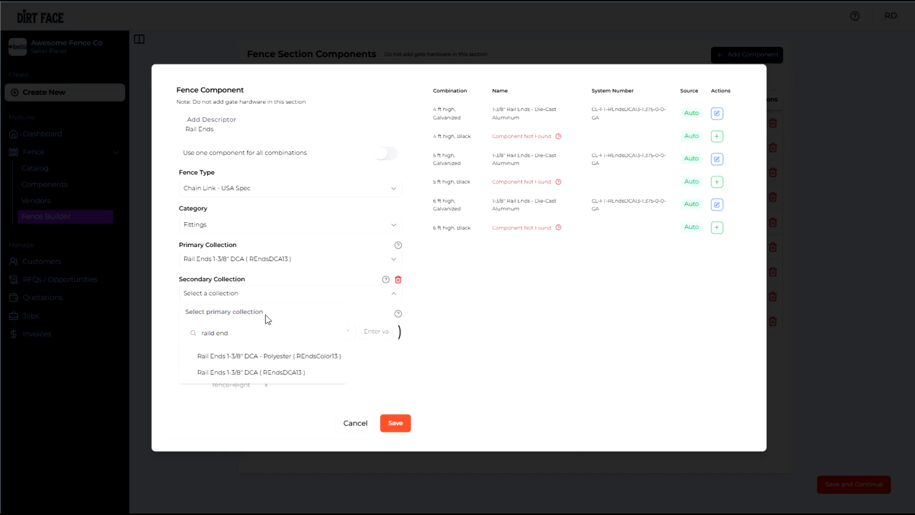
{"action": "left_click", "coordinate": [238, 356]}
- Set the rail ends' quantity formula to Total Hookups x 1 and save the component
{"action": "left_click", "coordinate": [220, 331]}
{"action": "scroll", "coordinate": [224, 389], "scroll_direction": "down", "scroll_amount": 3}
{"action": "left_click", "coordinate": [235, 409]}
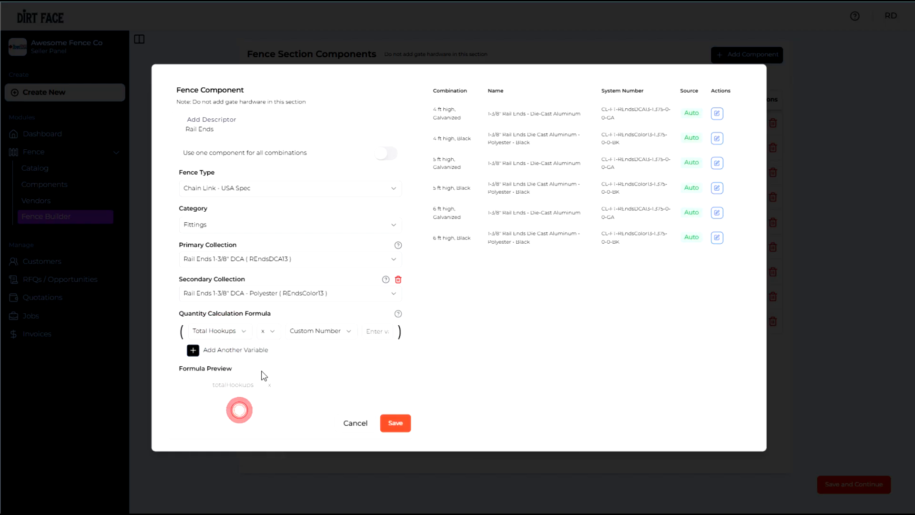
{"action": "left_click", "coordinate": [375, 331]}
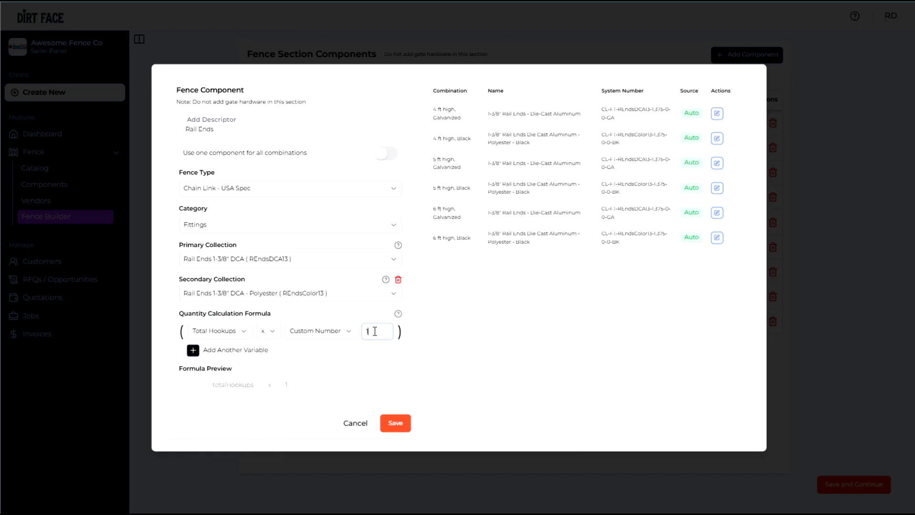
{"action": "left_click", "coordinate": [395, 423]}
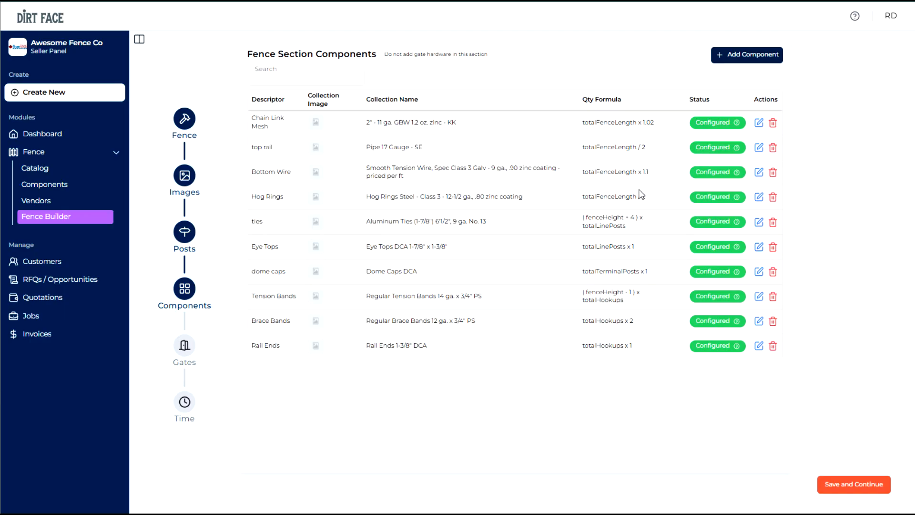
- Add a fence component described as tension bars, with fence type Chain Link - USA Spec and category Fittings
{"action": "left_click", "coordinate": [756, 55]}
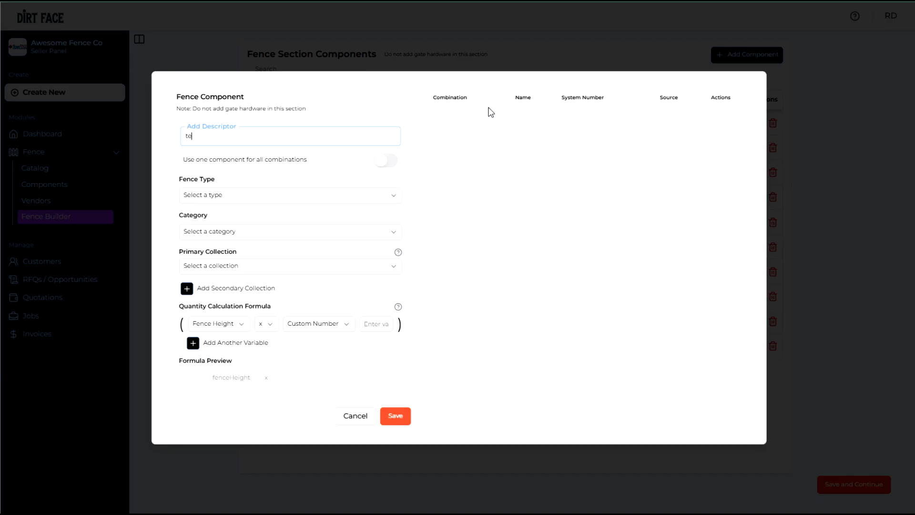
{"action": "left_click", "coordinate": [258, 192]}
{"action": "left_click", "coordinate": [247, 241]}
{"action": "left_click", "coordinate": [227, 230]}
{"action": "left_click", "coordinate": [221, 283]}
- Assign the tension bars the TBars58 steel primary collection and the TBarsColor58 polyester secondary collection
{"action": "left_click", "coordinate": [219, 267]}
{"action": "type", "text": "tension bar"}
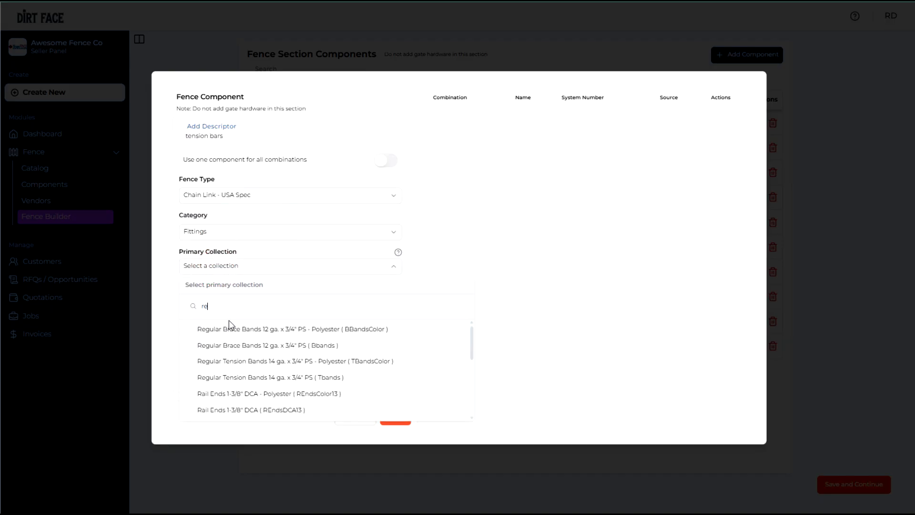
{"action": "left_click", "coordinate": [260, 345]}
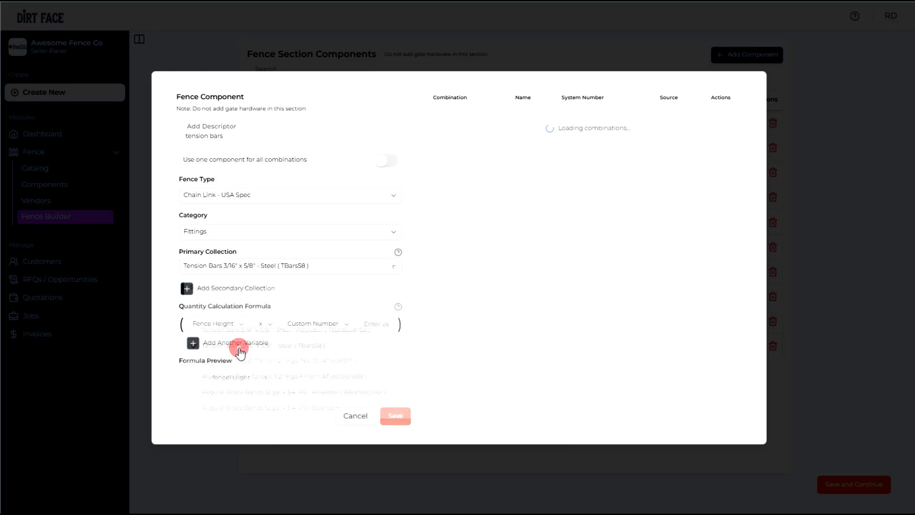
{"action": "left_click", "coordinate": [184, 287]}
{"action": "left_click", "coordinate": [205, 293]}
{"action": "type", "text": "tension bar"}
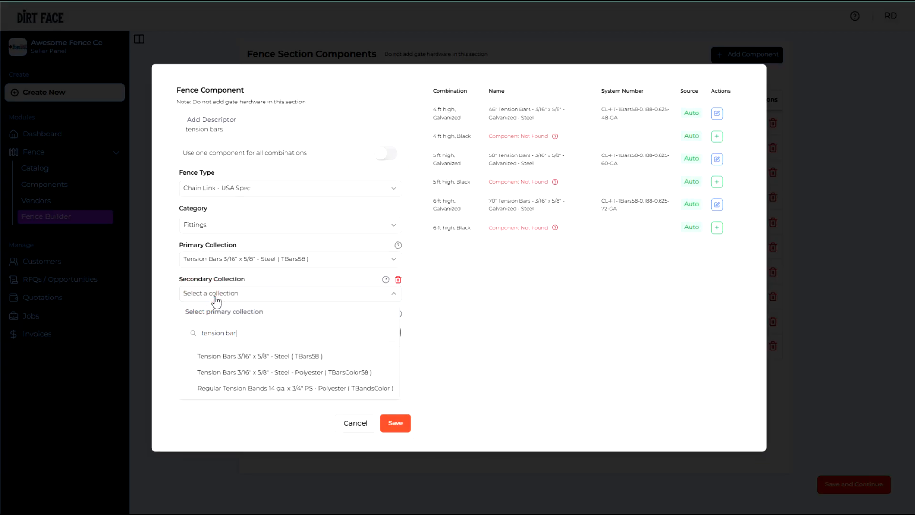
{"action": "left_click", "coordinate": [253, 373]}
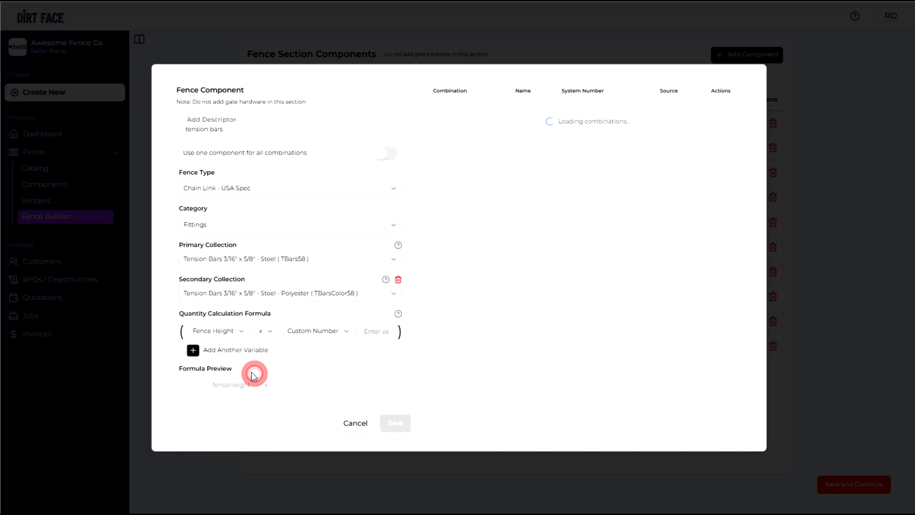
- Set the tension bars' quantity formula to Total Hookups x 1 and save the component
{"action": "left_click", "coordinate": [227, 334]}
{"action": "scroll", "coordinate": [241, 429], "scroll_direction": "down", "scroll_amount": 2}
{"action": "left_click", "coordinate": [240, 410]}
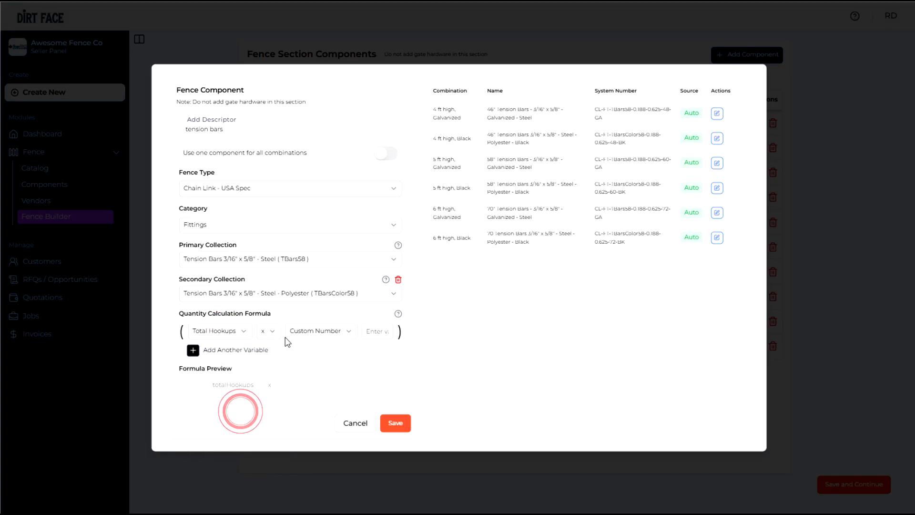
{"action": "left_click", "coordinate": [380, 329]}
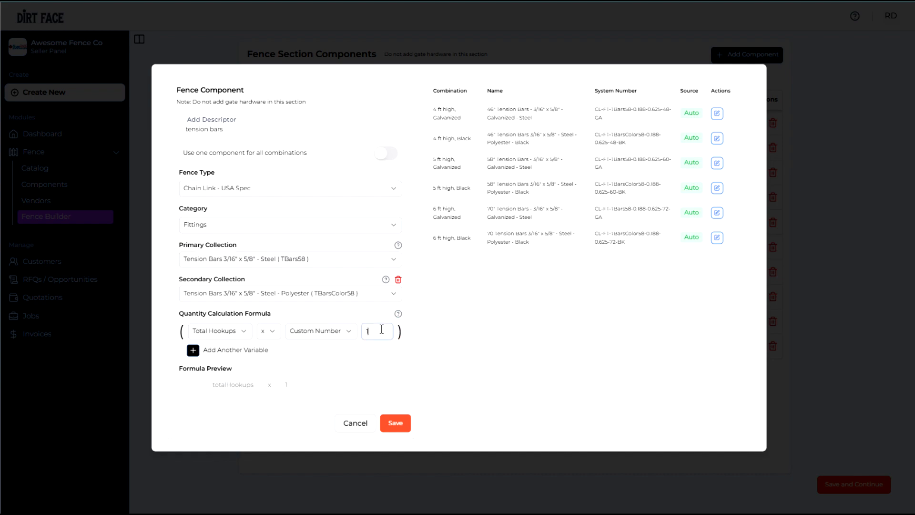
{"action": "left_click", "coordinate": [392, 424]}
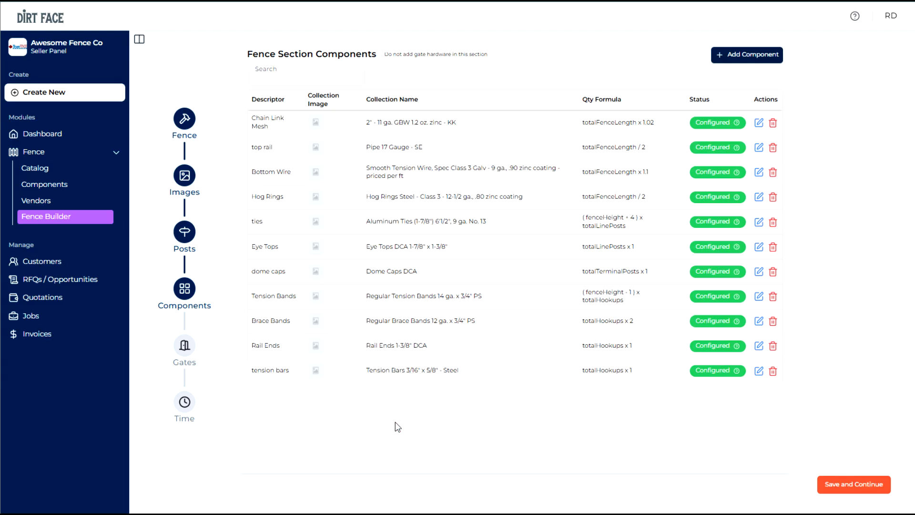
- Add a carriage bolts component that uses one component for all combinations, with fence type Chain Link - USA Spec and category Fittings
{"action": "left_click", "coordinate": [740, 56]}
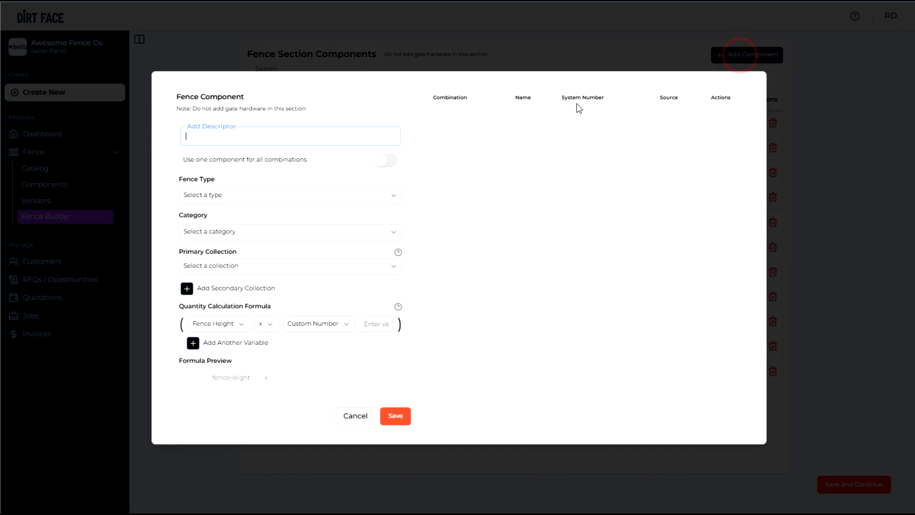
{"action": "left_click", "coordinate": [332, 138]}
{"action": "type", "text": "ca"}
{"action": "left_click", "coordinate": [385, 160]}
{"action": "left_click", "coordinate": [237, 188]}
{"action": "left_click", "coordinate": [216, 240]}
{"action": "left_click", "coordinate": [224, 225]}
{"action": "left_click", "coordinate": [217, 278]}
- Assign the carriage bolts the CBolts primary collection and the 5/16" x 1-1/4" galvanized bolt with nut as the component
{"action": "left_click", "coordinate": [233, 259]}
{"action": "type", "text": "carri"}
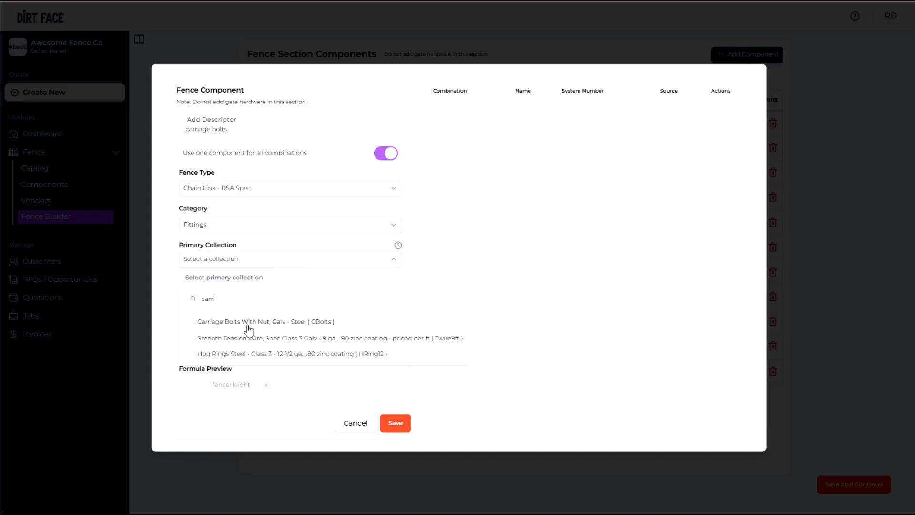
{"action": "left_click", "coordinate": [248, 324]}
{"action": "left_click", "coordinate": [234, 374]}
- Set the carriage bolts' quantity formula to (Fence Height + 1) x Total Hookups and save the component
{"action": "left_click", "coordinate": [265, 331]}
{"action": "left_click", "coordinate": [281, 374]}
{"action": "left_click", "coordinate": [372, 330]}
{"action": "type", "text": "1"}
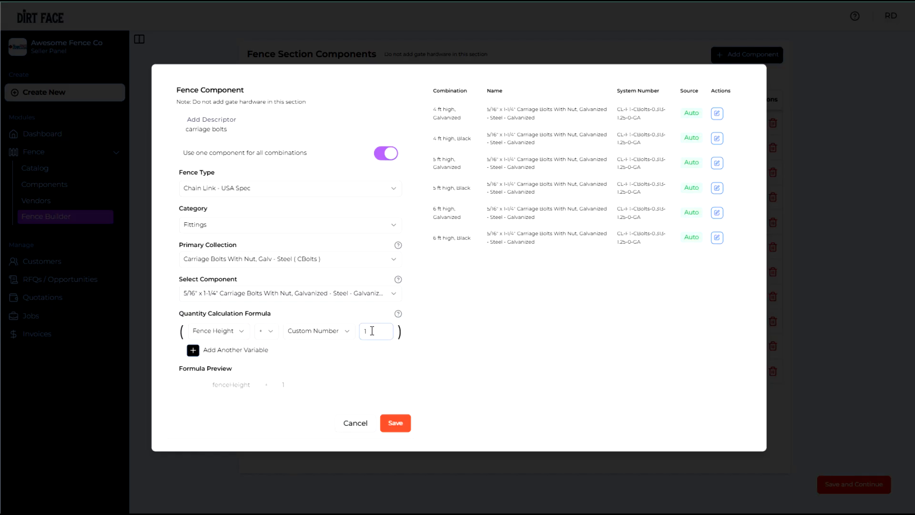
{"action": "left_click", "coordinate": [205, 350]}
{"action": "left_click", "coordinate": [200, 350]}
{"action": "left_click", "coordinate": [254, 350]}
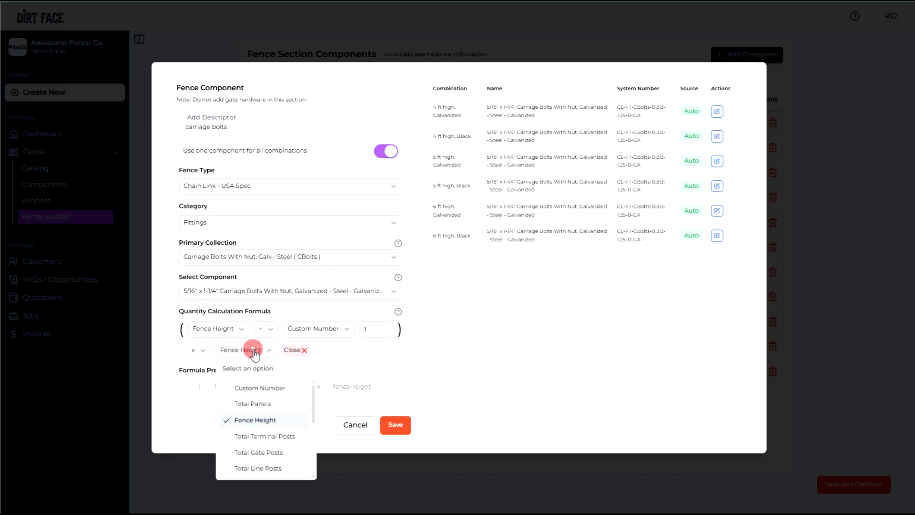
{"action": "scroll", "coordinate": [262, 437], "scroll_direction": "down", "scroll_amount": 3}
{"action": "left_click", "coordinate": [262, 435]}
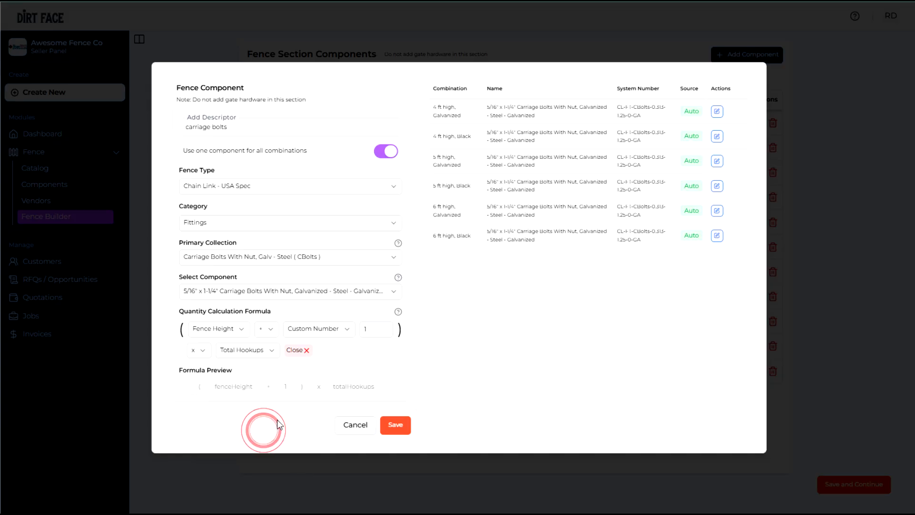
{"action": "left_click", "coordinate": [397, 428]}
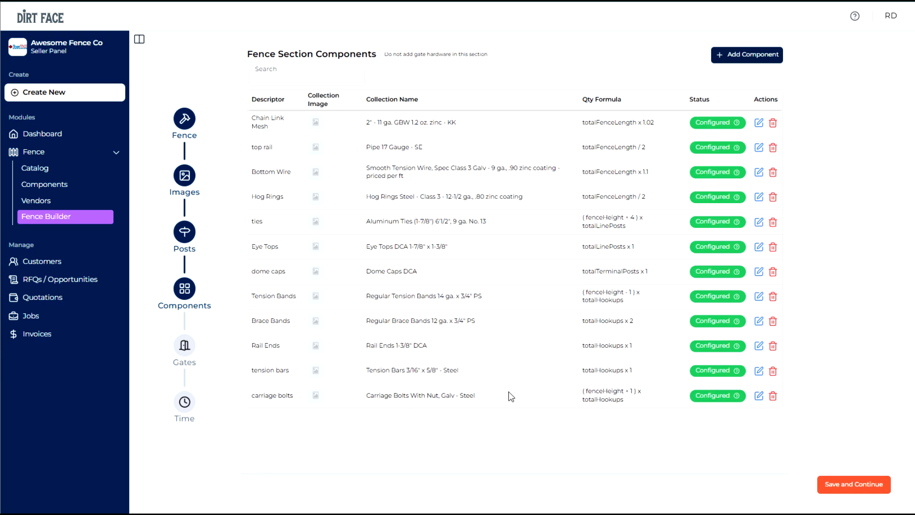
- Save the fence section components and add a first gate described as Residential Single Swing Gate, of type Single Swing Gate
{"action": "left_click", "coordinate": [855, 487]}
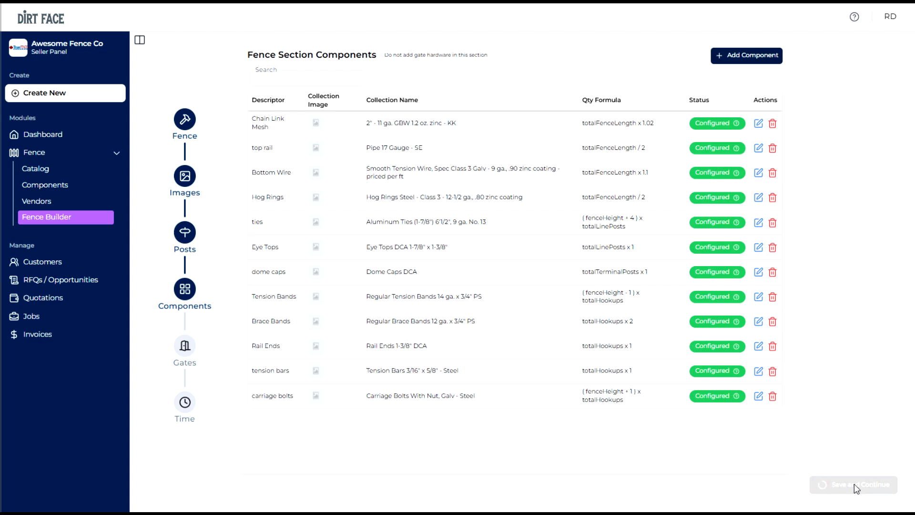
{"action": "left_click", "coordinate": [530, 101]}
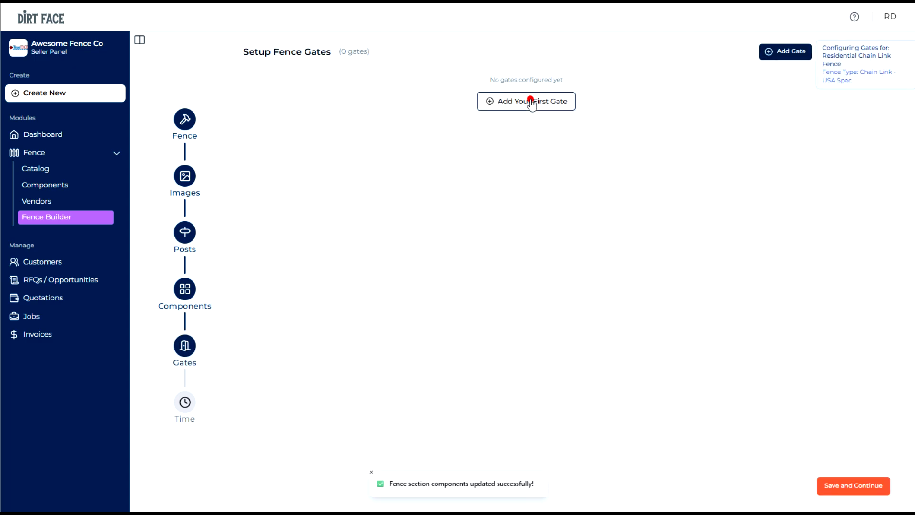
{"action": "left_click", "coordinate": [319, 207]}
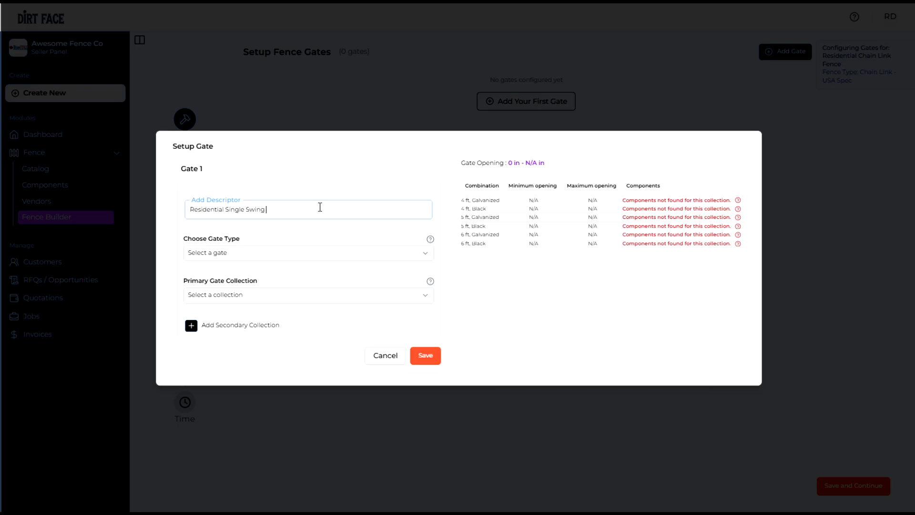
{"action": "left_click", "coordinate": [278, 252]}
{"action": "left_click", "coordinate": [224, 314]}
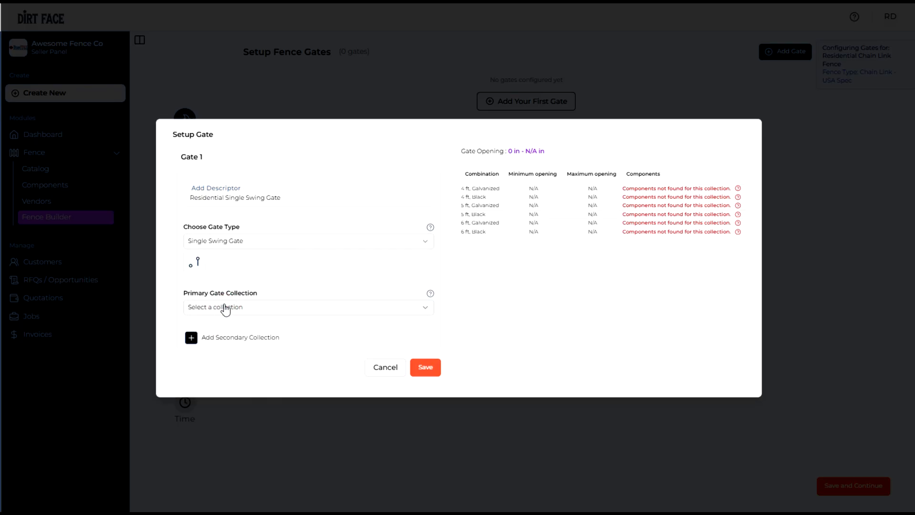
- Assign the gate the 1 3/8" (17 ga) Square Welded Single Swing Gates primary collection (138x17WSSgate) and save it
{"action": "left_click", "coordinate": [224, 307]}
{"action": "type", "text": "squ"}
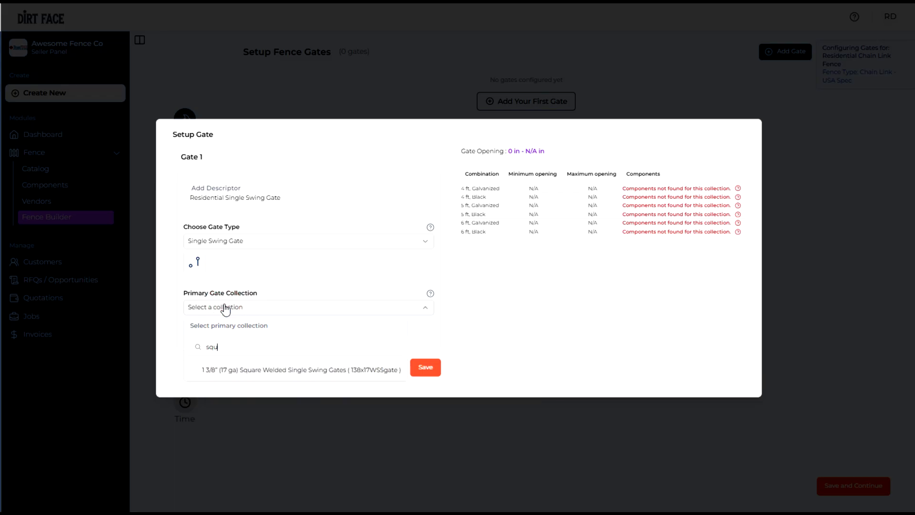
{"action": "left_click", "coordinate": [273, 370]}
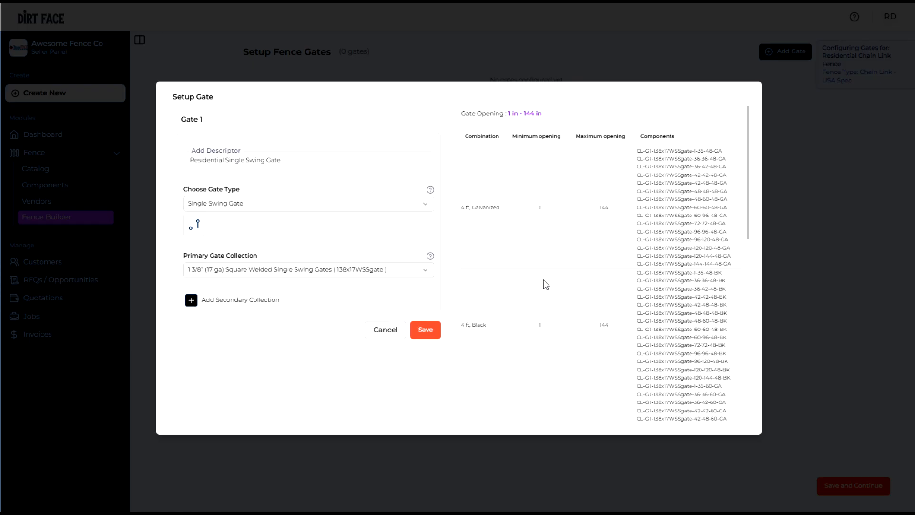
{"action": "scroll", "coordinate": [543, 284], "scroll_direction": "down", "scroll_amount": 5}
{"action": "left_click", "coordinate": [423, 331]}
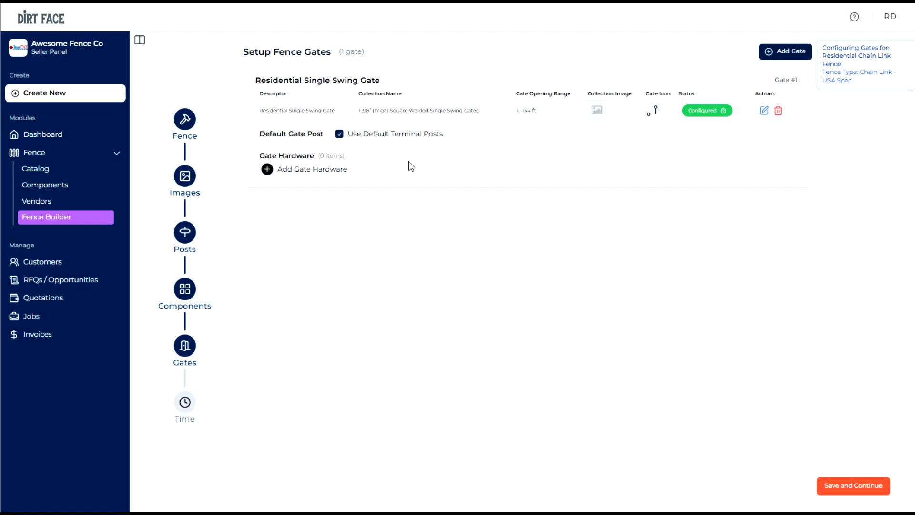
- Add gate hardware described as Post Hinge, with fence type Chain Link - USA Spec and category Gate Hardware
{"action": "left_click", "coordinate": [265, 168]}
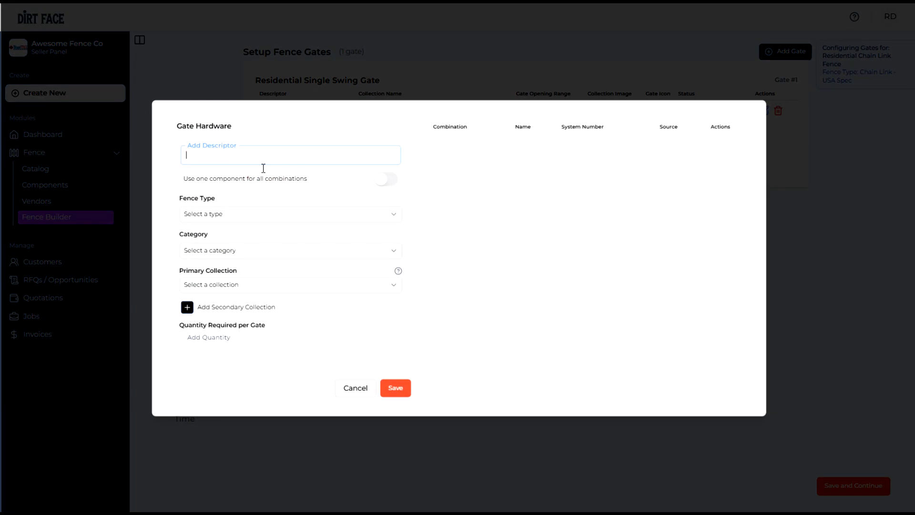
{"action": "type", "text": "Post Hinge"}
{"action": "left_click", "coordinate": [243, 214]}
{"action": "left_click", "coordinate": [237, 266]}
{"action": "left_click", "coordinate": [237, 250]}
{"action": "left_click", "coordinate": [235, 320]}
- Assign the post hinge the PHingePS2358 primary collection and the PHingePolyR2358 polyester secondary collection
{"action": "left_click", "coordinate": [237, 285]}
{"action": "left_click", "coordinate": [267, 412]}
{"action": "left_click", "coordinate": [190, 305]}
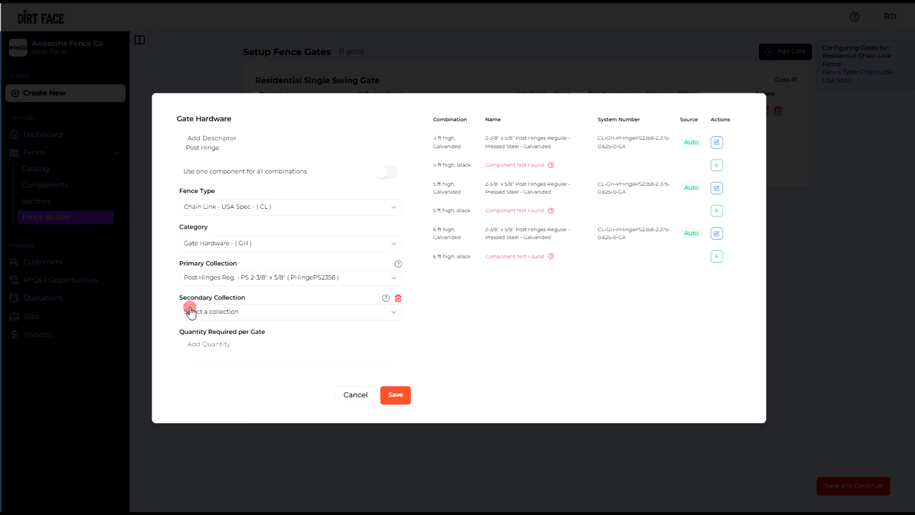
{"action": "left_click", "coordinate": [225, 315]}
{"action": "left_click", "coordinate": [253, 456]}
- Set the post hinge's quantity per gate to 2 and save the hardware
{"action": "left_click", "coordinate": [231, 354]}
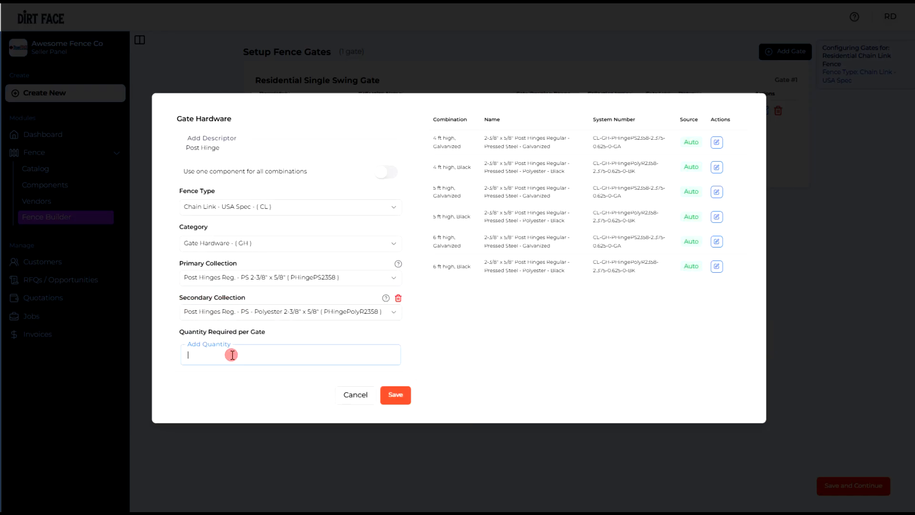
{"action": "type", "text": "2"}
{"action": "left_click", "coordinate": [395, 395]}
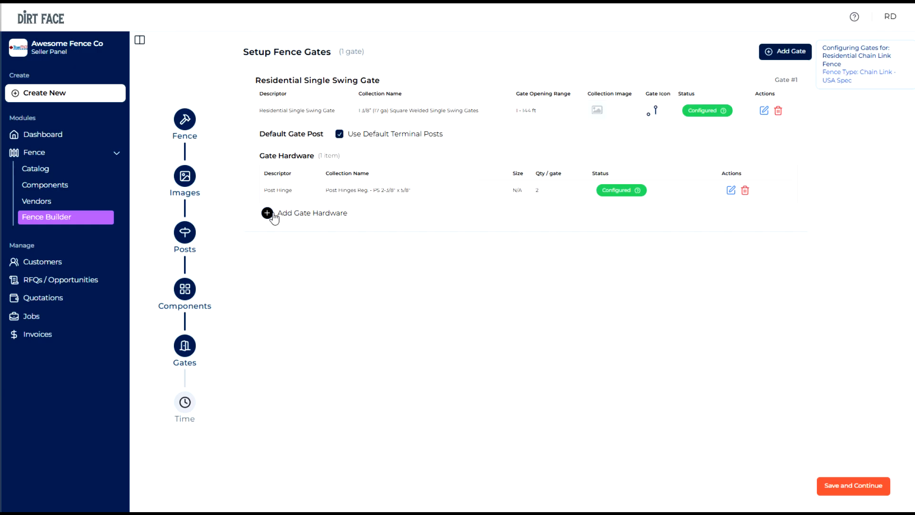
- Add gate hardware described as Frame Hinge, with fence type Chain Link - USA Spec and category Gate Hardware
{"action": "left_click", "coordinate": [267, 213]}
{"action": "type", "text": "Frame Hinge"}
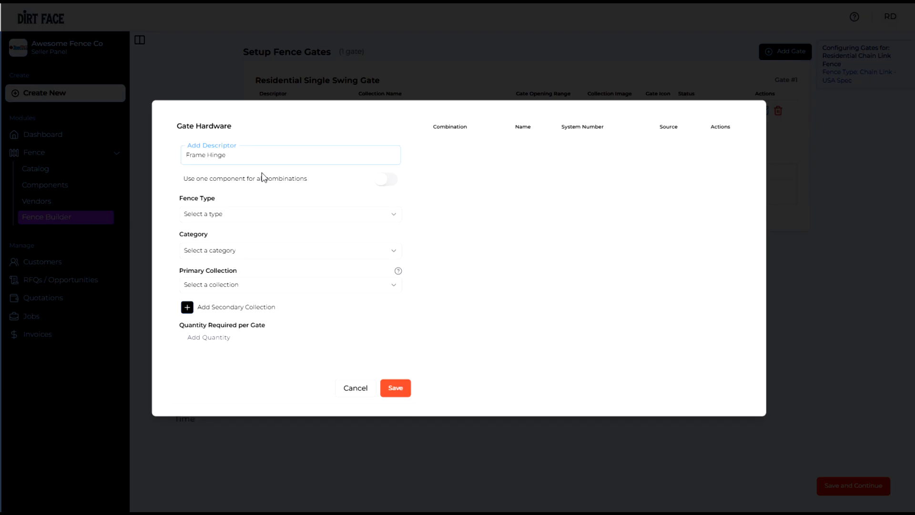
{"action": "left_click", "coordinate": [240, 220]}
{"action": "left_click", "coordinate": [233, 267]}
{"action": "left_click", "coordinate": [224, 251]}
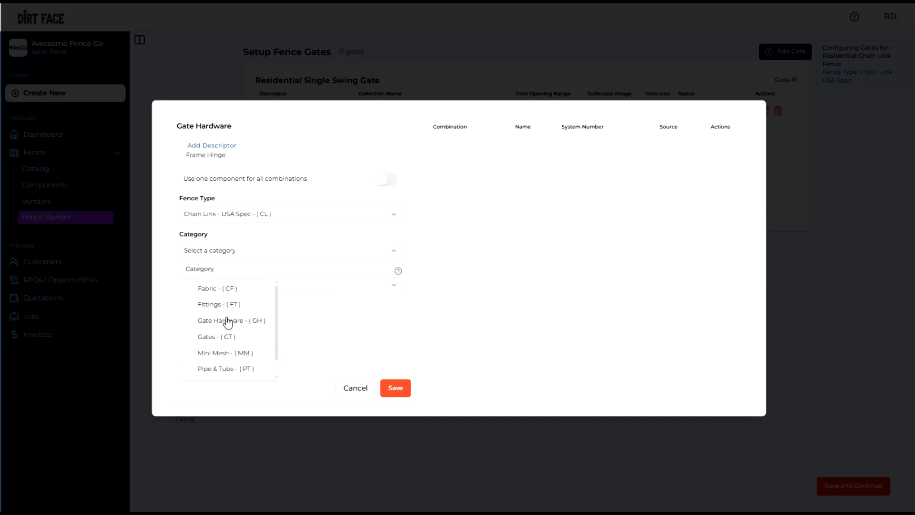
{"action": "left_click", "coordinate": [229, 318]}
- Assign the frame hinge the FHingePS1358 primary collection and the FHingePolyR1358 polyester secondary collection
{"action": "left_click", "coordinate": [224, 284]}
{"action": "left_click", "coordinate": [235, 380]}
{"action": "left_click", "coordinate": [195, 302]}
{"action": "left_click", "coordinate": [208, 310]}
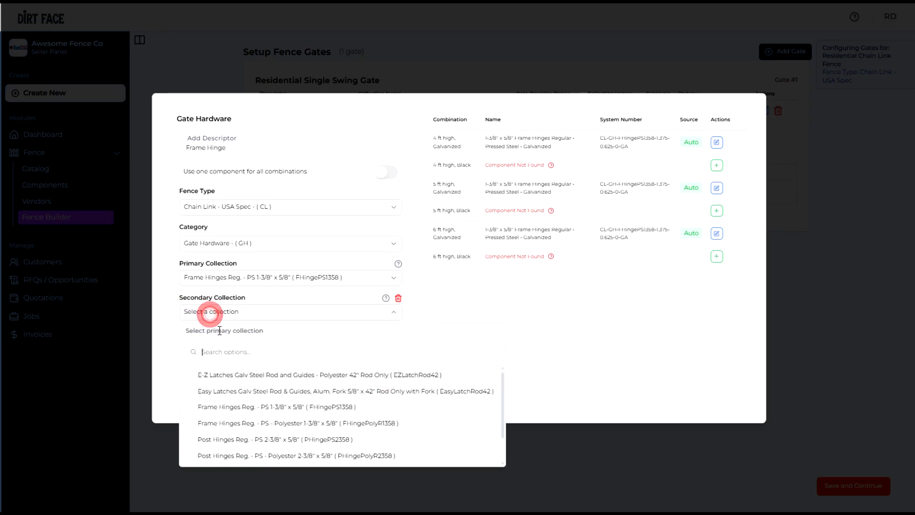
{"action": "left_click", "coordinate": [234, 423]}
- Set the frame hinge's quantity per gate to 2 and save the hardware
{"action": "left_click", "coordinate": [222, 347]}
{"action": "type", "text": "2"}
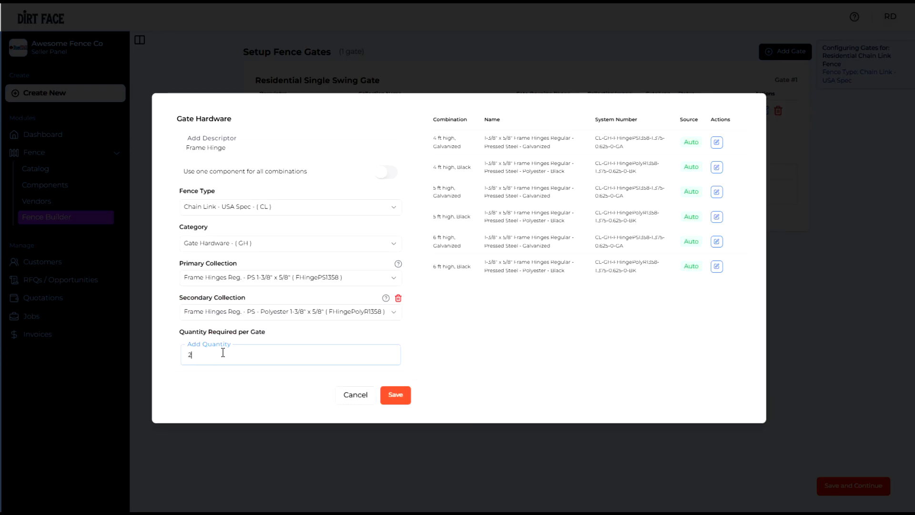
{"action": "left_click", "coordinate": [395, 394]}
- Add gate hardware described as Fork Latch, with fence type Chain Link - USA Spec and category Gate Hardware
{"action": "left_click", "coordinate": [268, 233]}
{"action": "type", "text": "Fork Latch"}
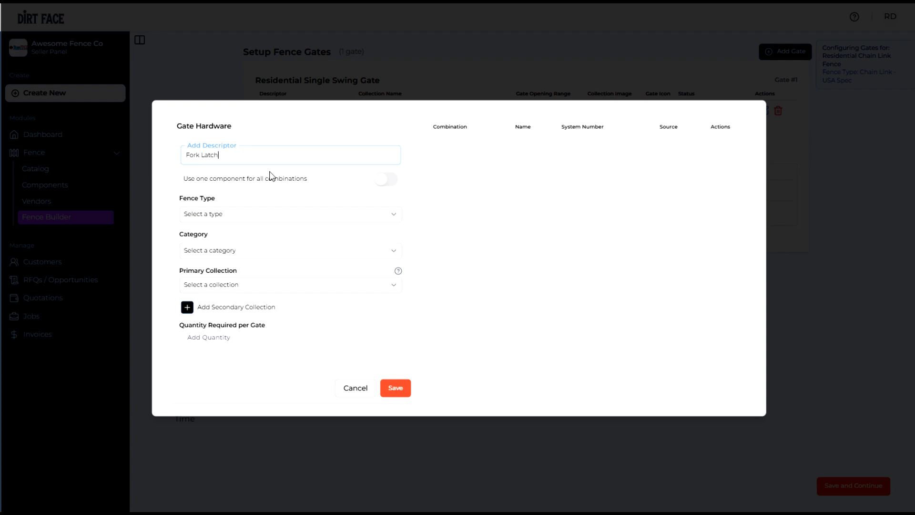
{"action": "left_click", "coordinate": [246, 217]}
{"action": "left_click", "coordinate": [242, 266]}
{"action": "left_click", "coordinate": [228, 250]}
{"action": "left_click", "coordinate": [219, 304]}
{"action": "left_click", "coordinate": [228, 250]}
{"action": "left_click", "coordinate": [220, 320]}
- Assign the fork latch the ForkLatchPS1323 primary collection and the ForkLatchPoly1323 polyester secondary collection
{"action": "left_click", "coordinate": [219, 285]}
{"action": "type", "text": "fork"}
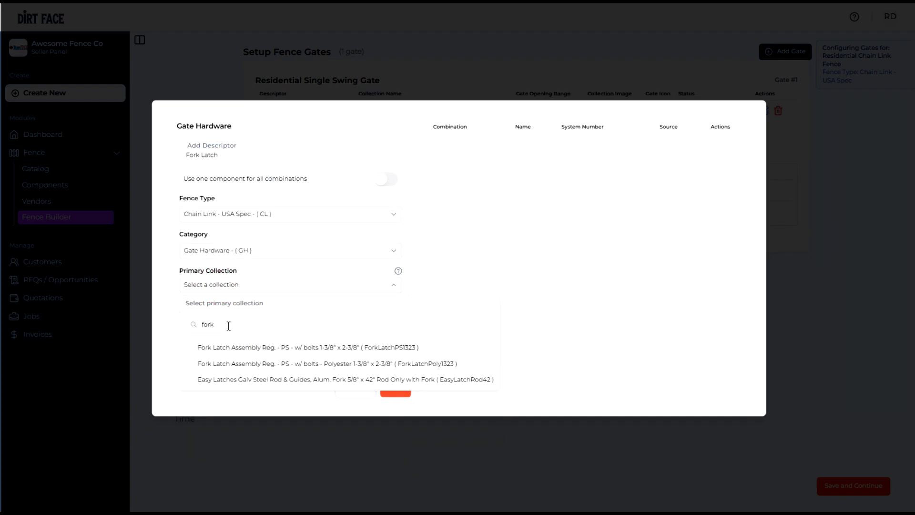
{"action": "left_click", "coordinate": [258, 348]}
{"action": "left_click", "coordinate": [187, 307]}
{"action": "left_click", "coordinate": [228, 316]}
{"action": "type", "text": "fork"}
{"action": "left_click", "coordinate": [293, 391]}
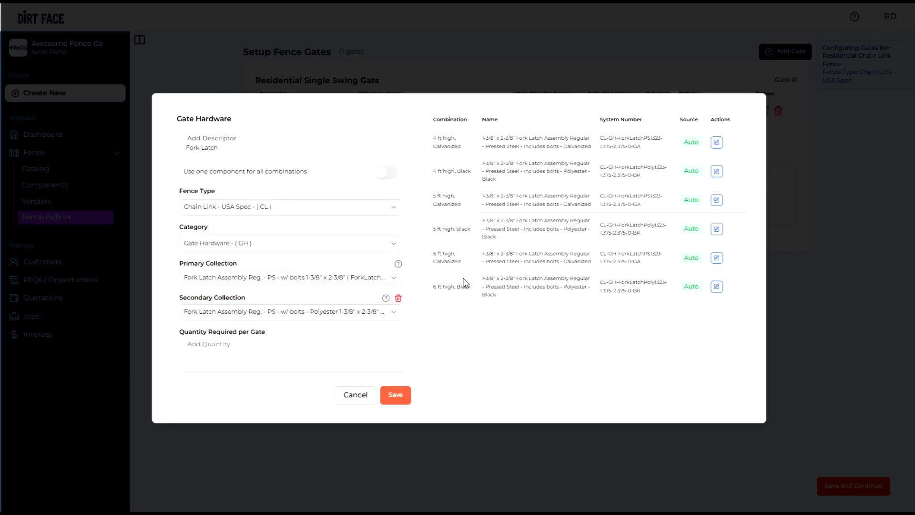
- Set the fork latch's quantity per gate to 1 and save the hardware
{"action": "left_click", "coordinate": [316, 353]}
{"action": "type", "text": "1"}
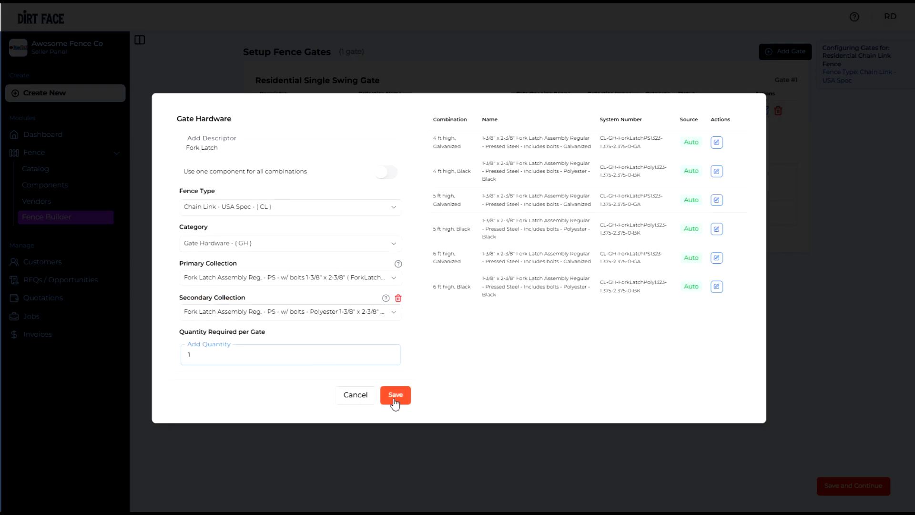
{"action": "left_click", "coordinate": [389, 395]}
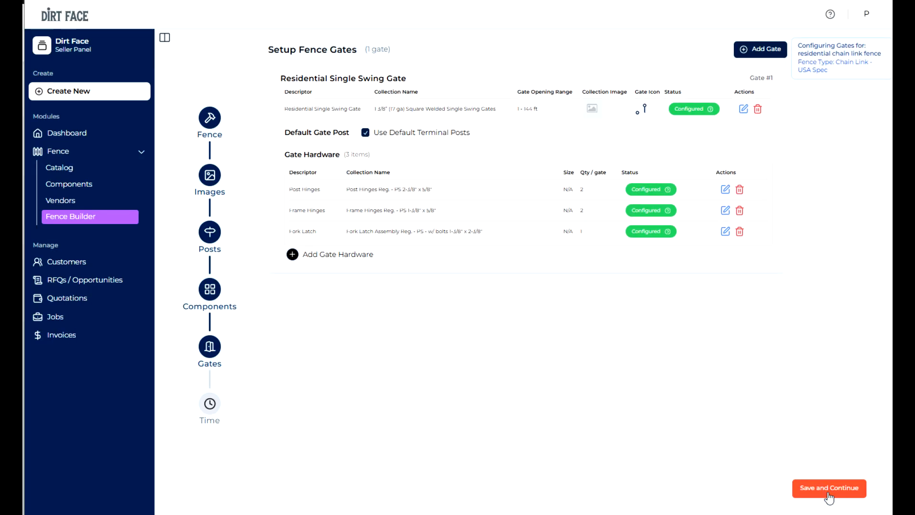
- Save the gate setup and add an Install Fence activity at 150 feet every 8 hours, multiplied by Total Fence Length (ft)
{"action": "left_click", "coordinate": [829, 488]}
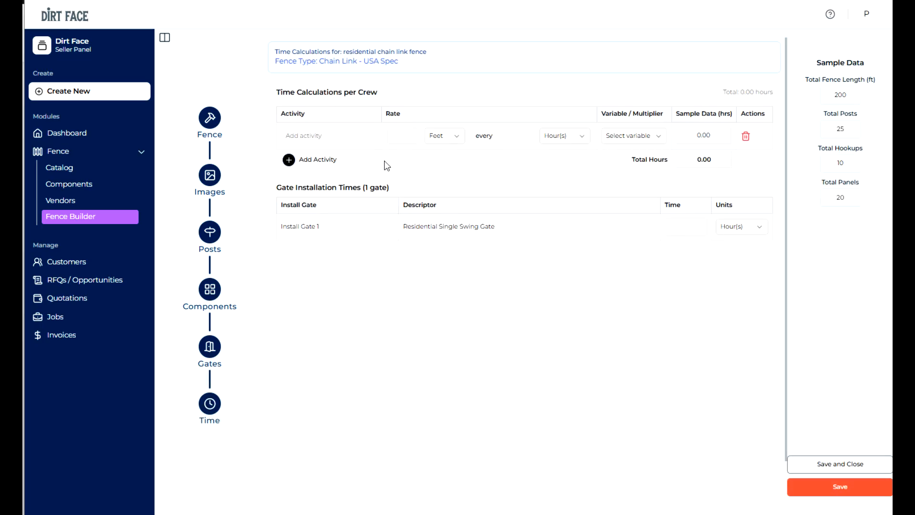
{"action": "left_click", "coordinate": [349, 138]}
{"action": "type", "text": "Install Fence"}
{"action": "key", "text": "Tab"}
{"action": "type", "text": "150"}
{"action": "key", "text": "Tab"}
{"action": "key", "text": "Tab"}
{"action": "type", "text": "8"}
{"action": "left_click", "coordinate": [553, 136]}
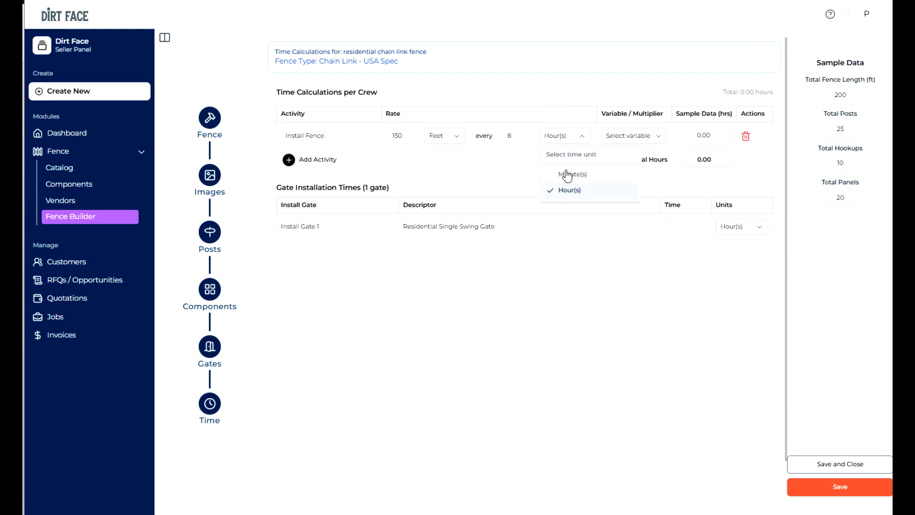
{"action": "left_click", "coordinate": [568, 191]}
{"action": "left_click", "coordinate": [625, 136]}
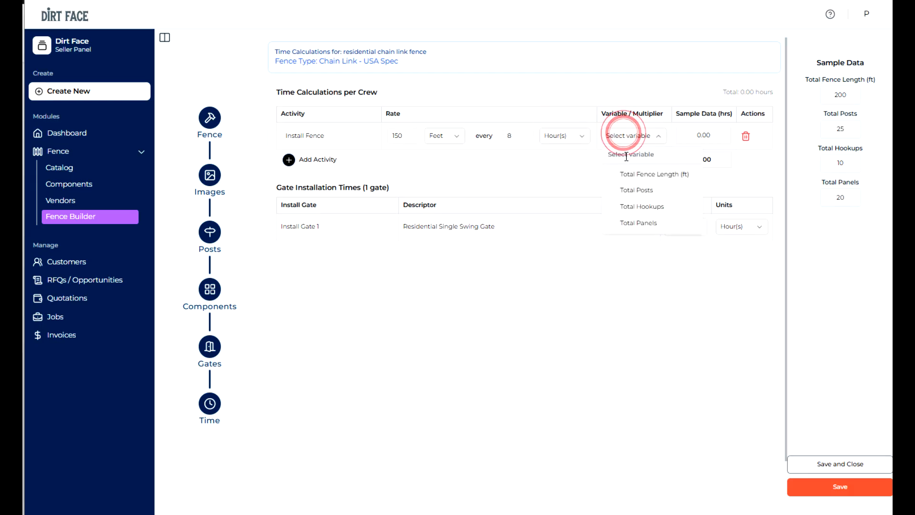
{"action": "left_click", "coordinate": [629, 175]}
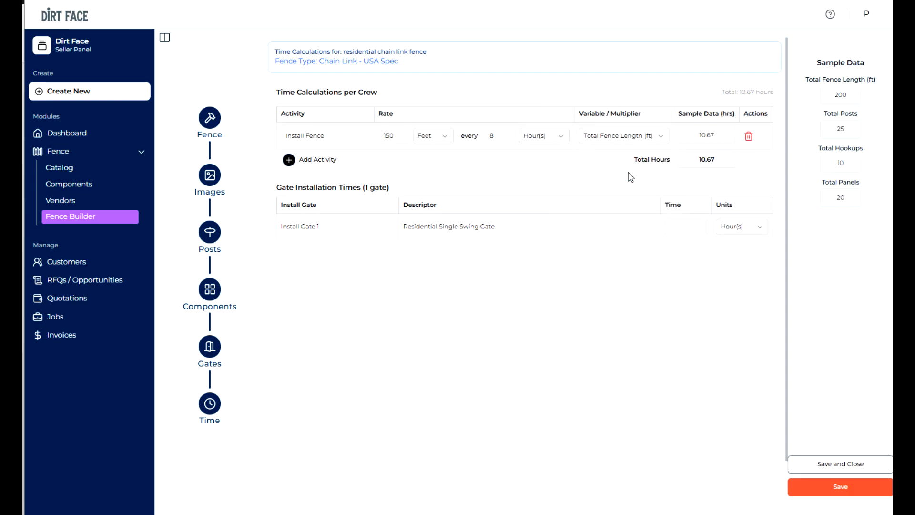
- Set the sample data's total fence length to 500 ft to test the time calculation
{"action": "left_click", "coordinate": [838, 94]}
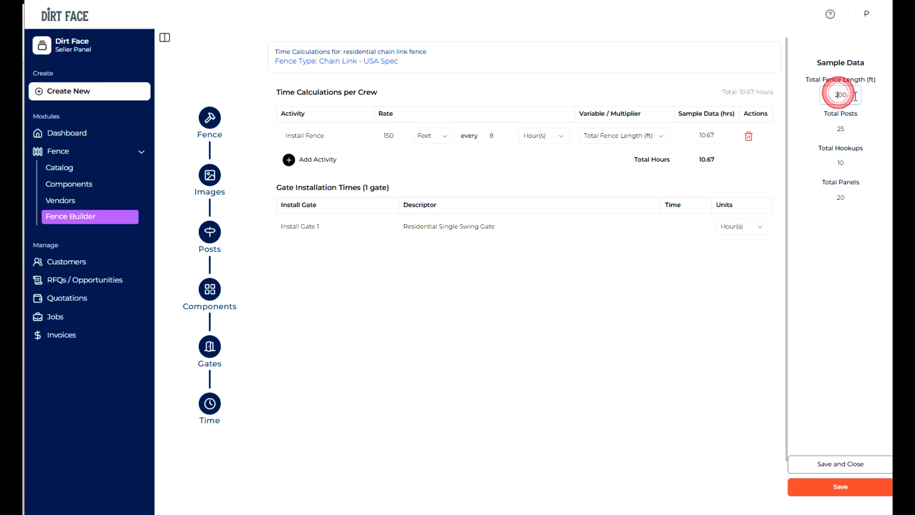
{"action": "double_click", "coordinate": [839, 95]}
{"action": "type", "text": "500"}
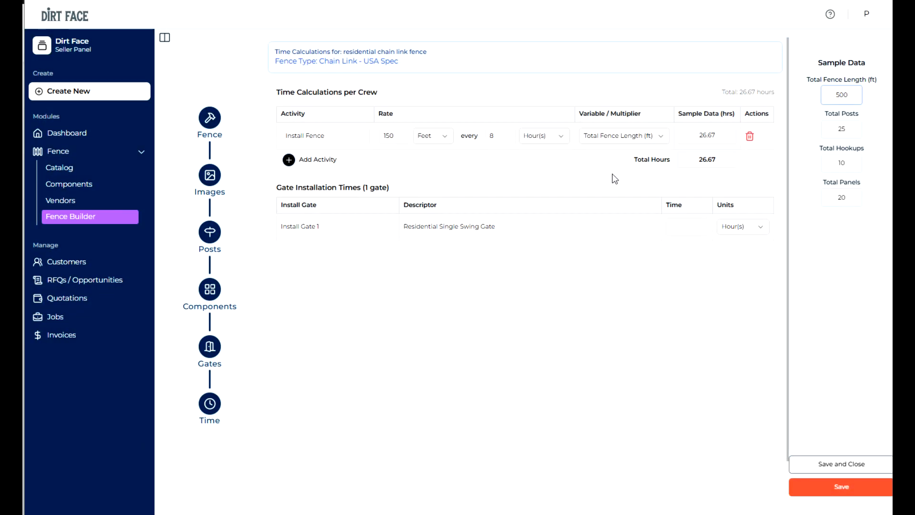
- Set the Residential Single Swing Gate's installation time to 30 minutes and save the time calculations
{"action": "left_click", "coordinate": [689, 223]}
{"action": "type", "text": "30"}
{"action": "left_click", "coordinate": [741, 227]}
{"action": "left_click", "coordinate": [739, 264]}
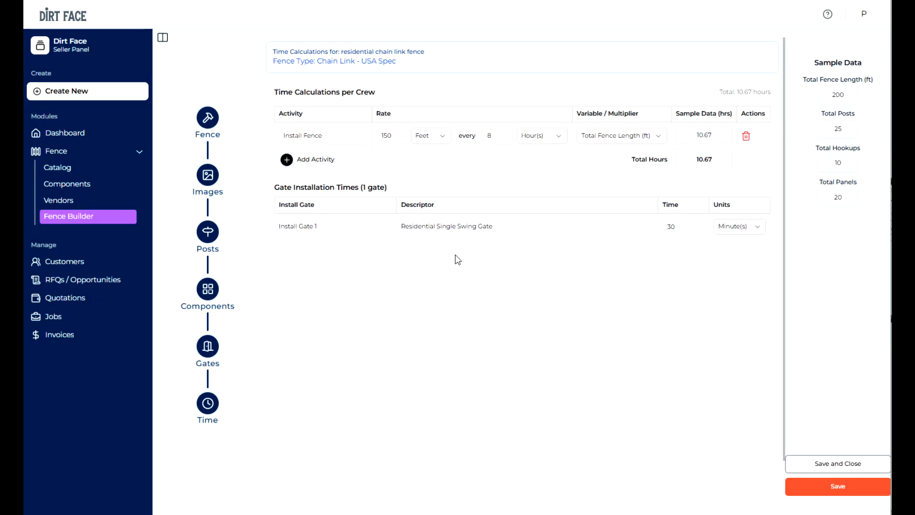
{"action": "left_click", "coordinate": [835, 487]}
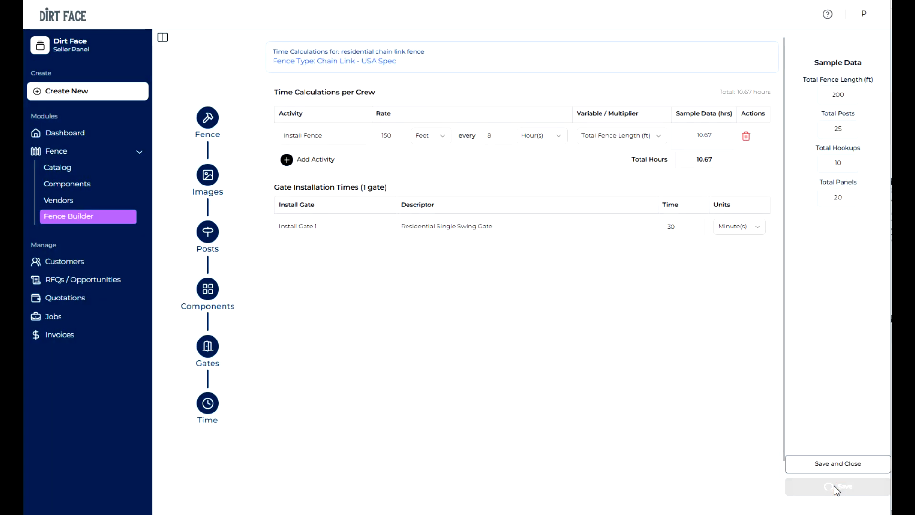